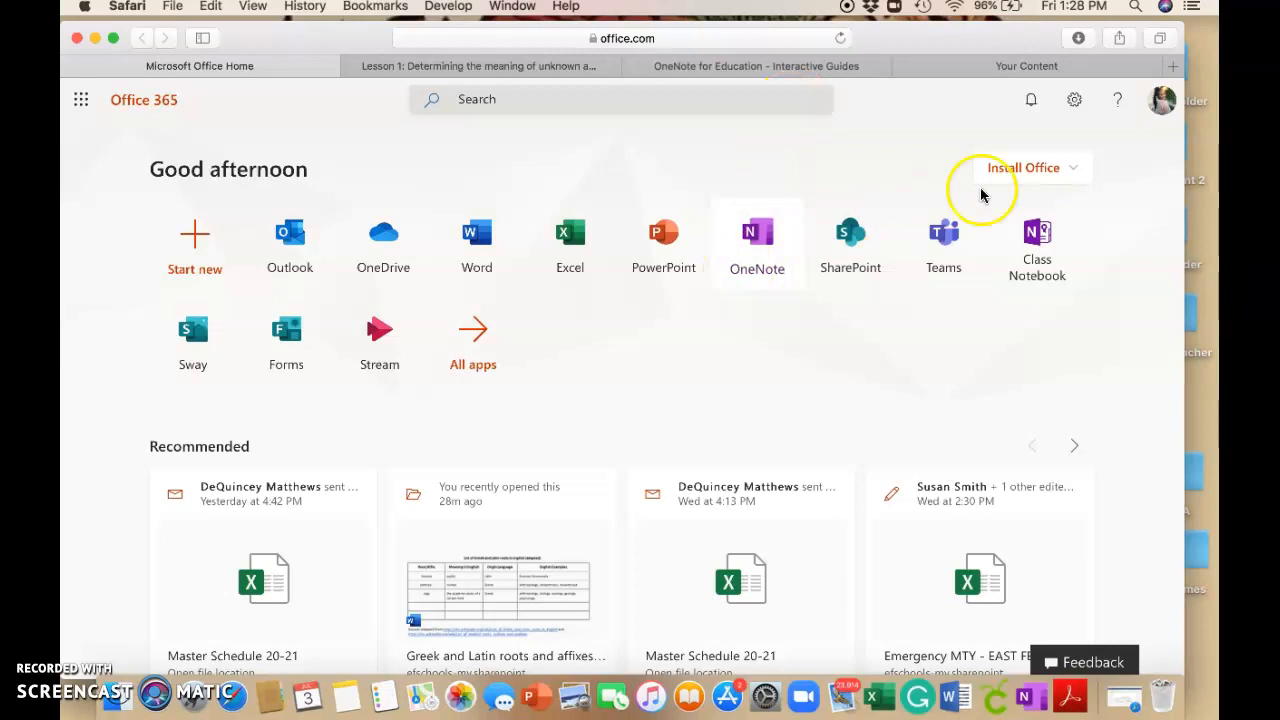
- Open Microsoft Teams and create a Class team named "7th Grade ELA - 1st Period", without a description
{"action": "left_click", "coordinate": [941, 253]}
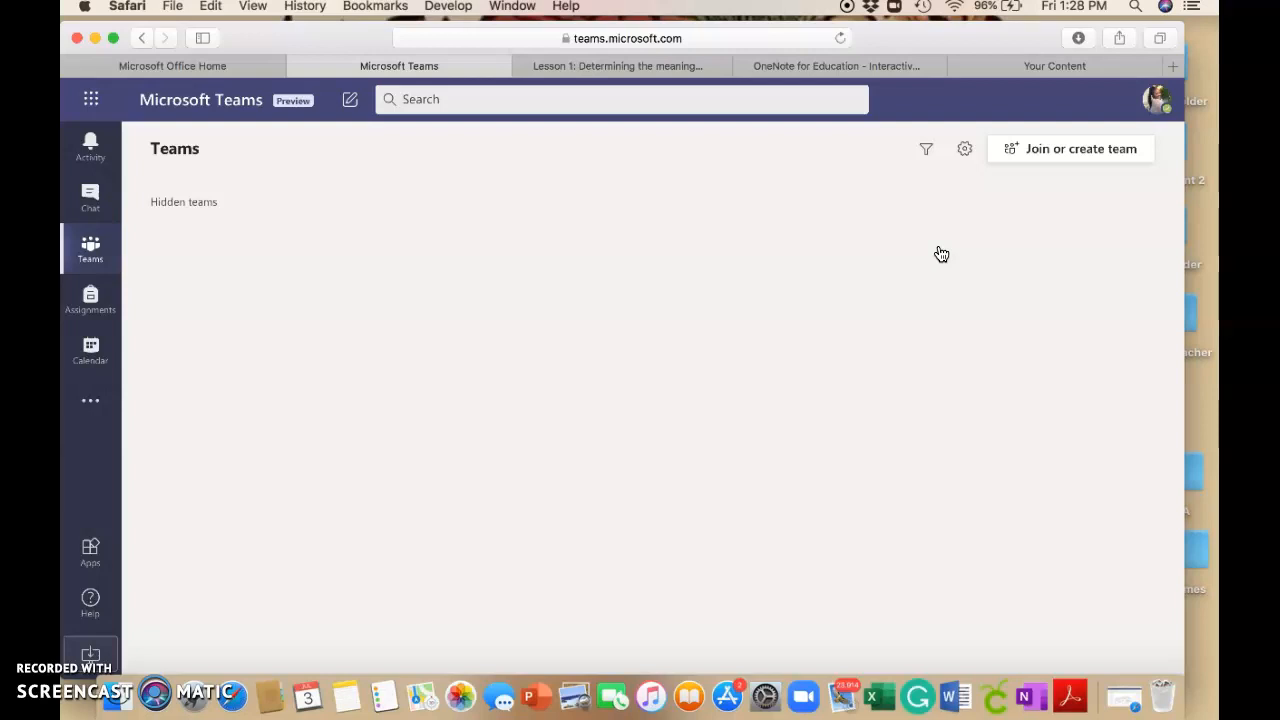
{"action": "left_click", "coordinate": [1041, 152]}
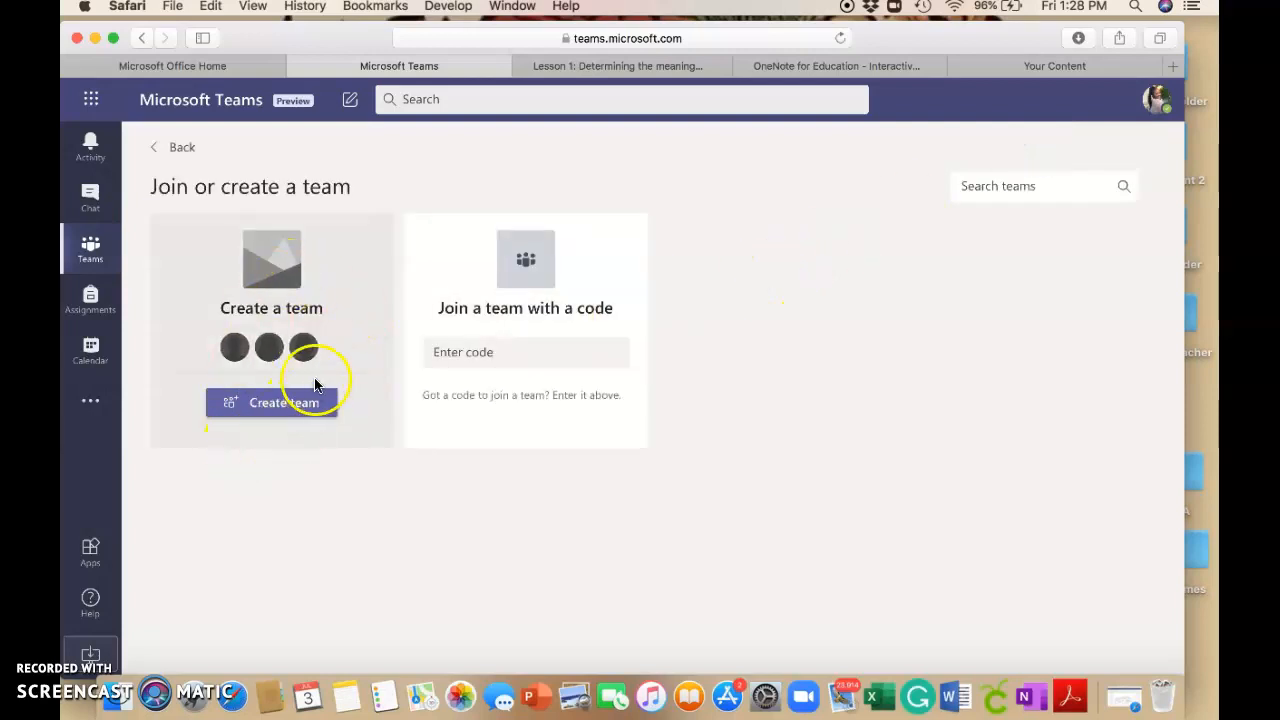
{"action": "left_click", "coordinate": [305, 404]}
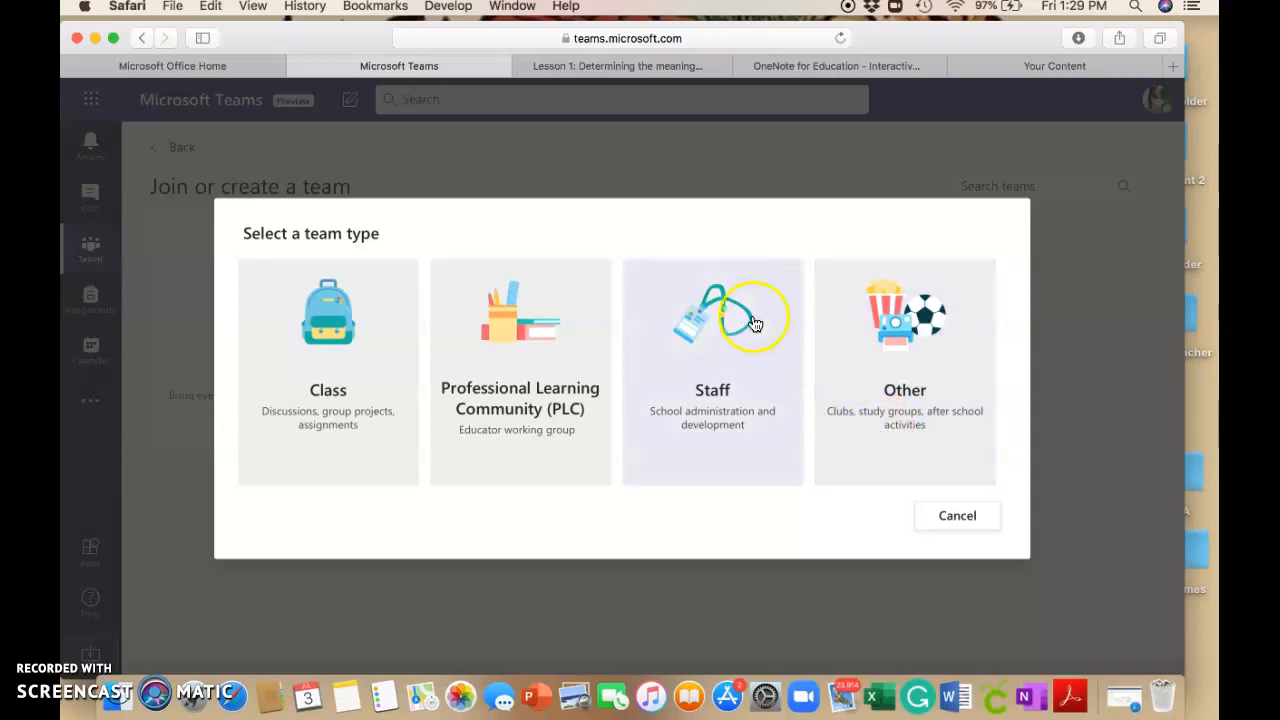
{"action": "left_click", "coordinate": [330, 392]}
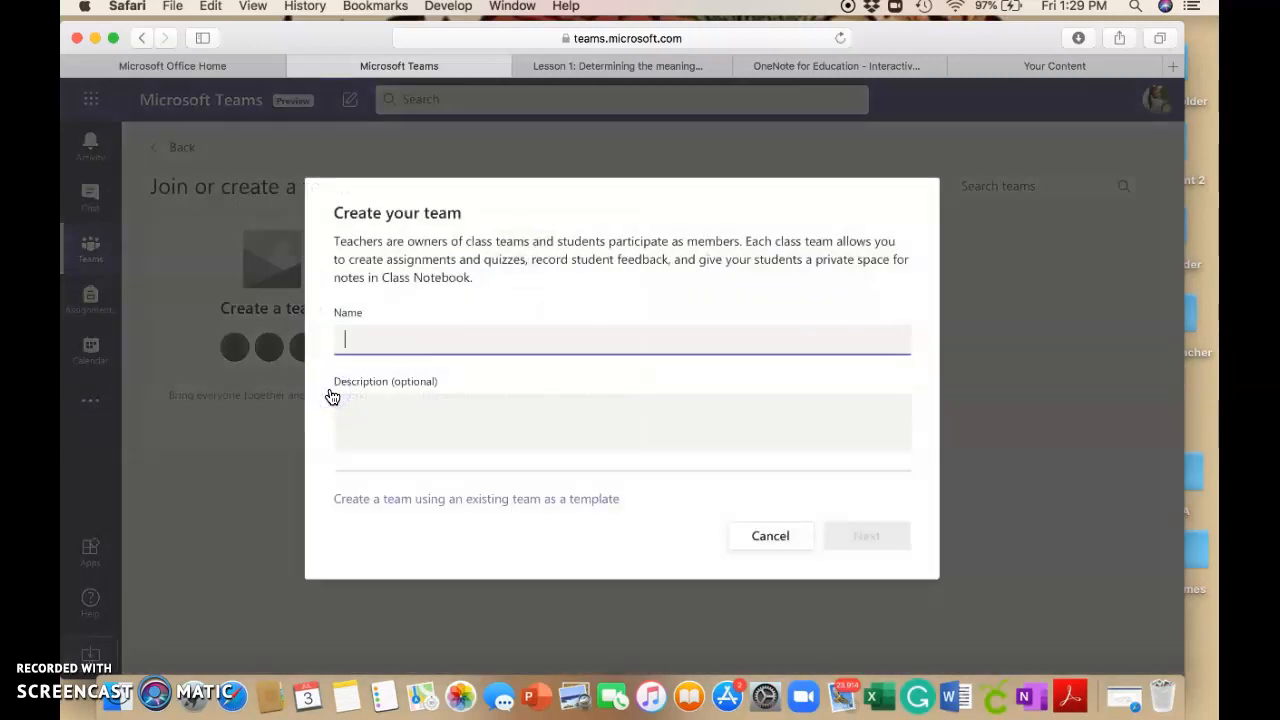
{"action": "type", "text": "7th Grade "}
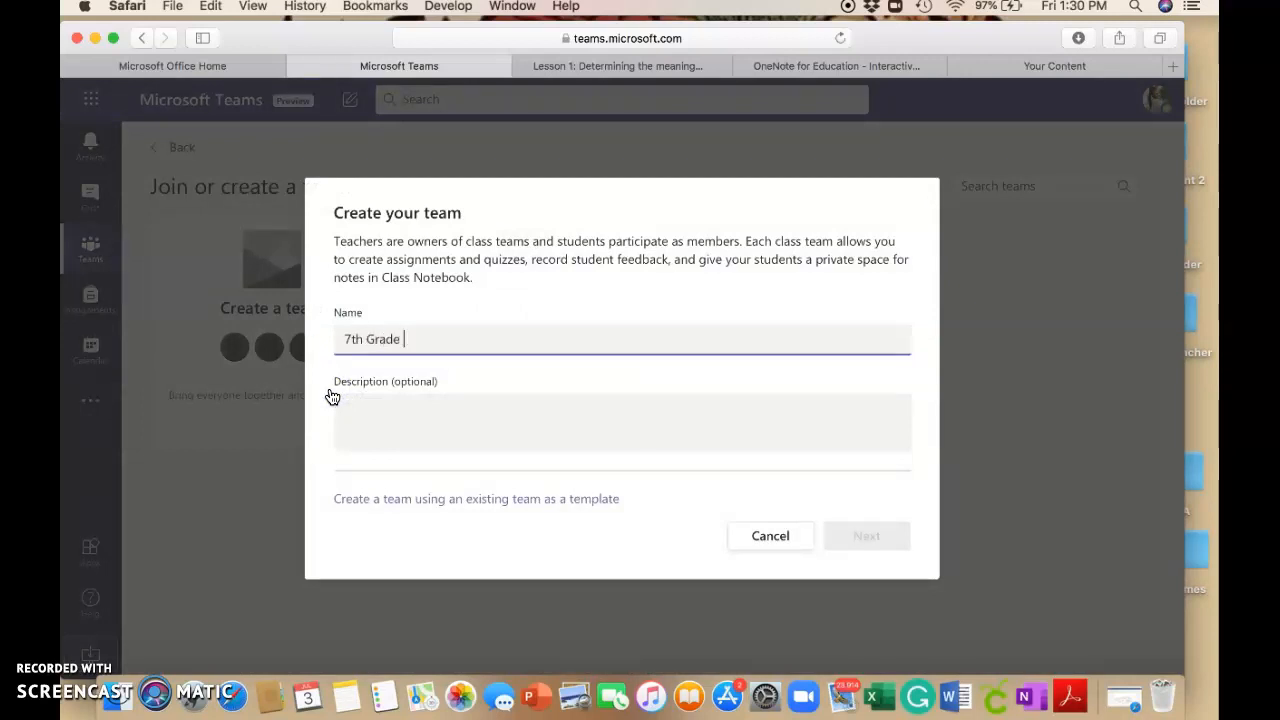
{"action": "type", "text": "ELA - 1s"}
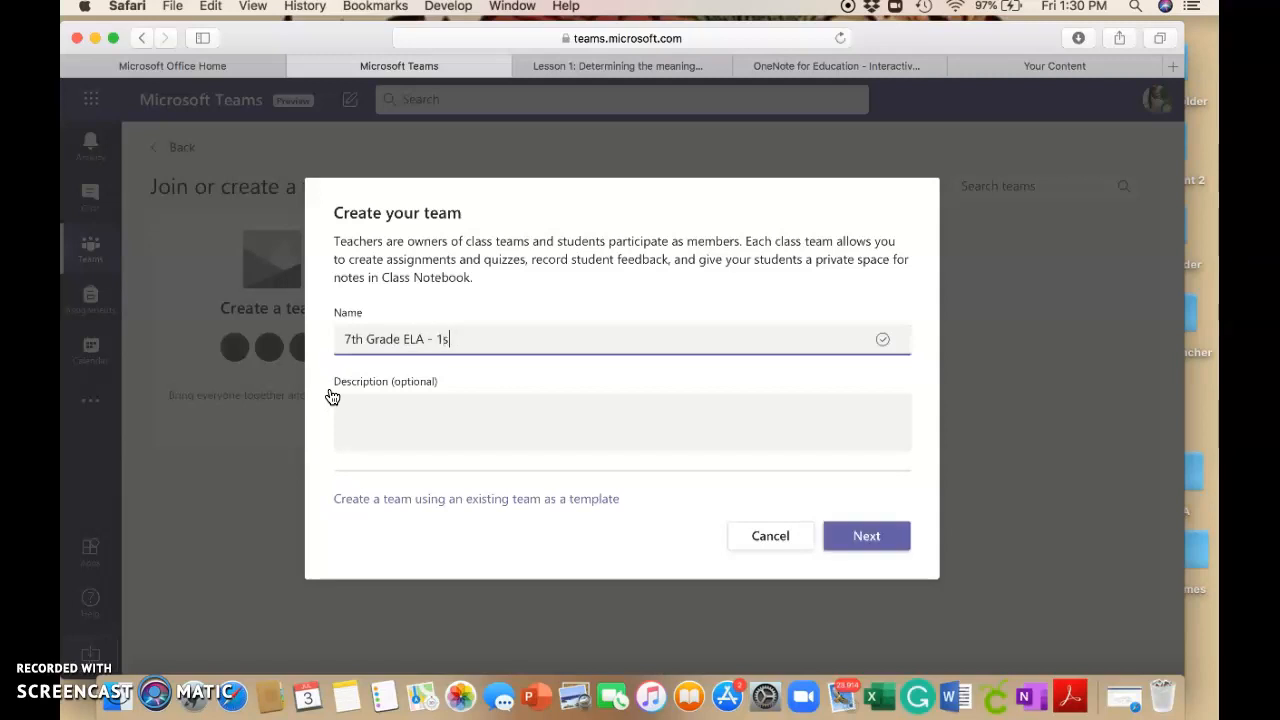
{"action": "type", "text": "t Period"}
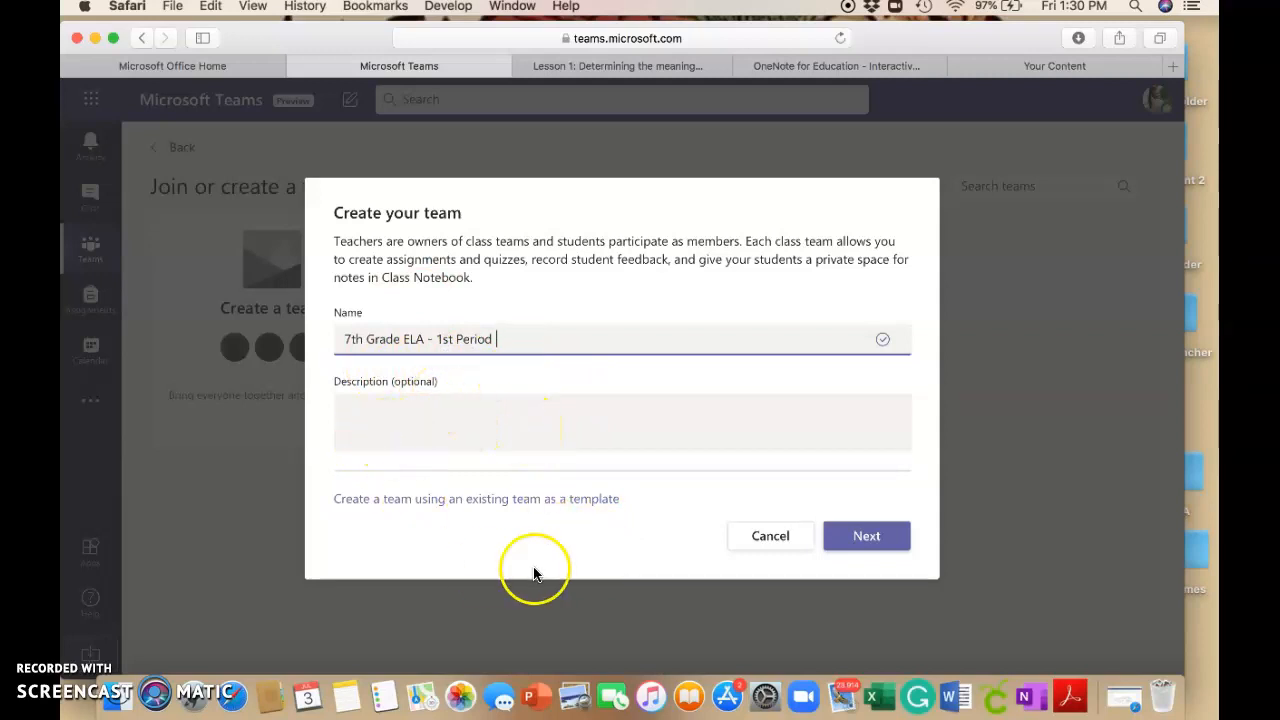
{"action": "left_click", "coordinate": [866, 545]}
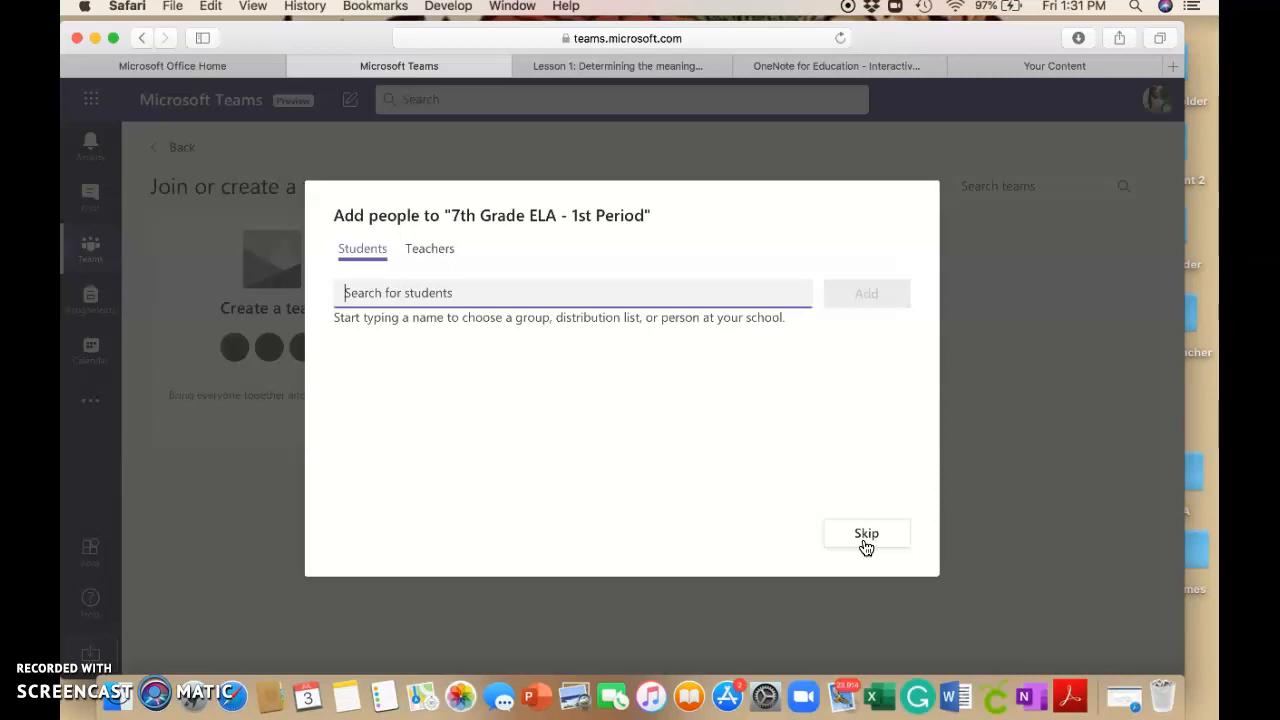
- Add two students to the new class team by searching for their surnames
{"action": "type", "text": "woo"}
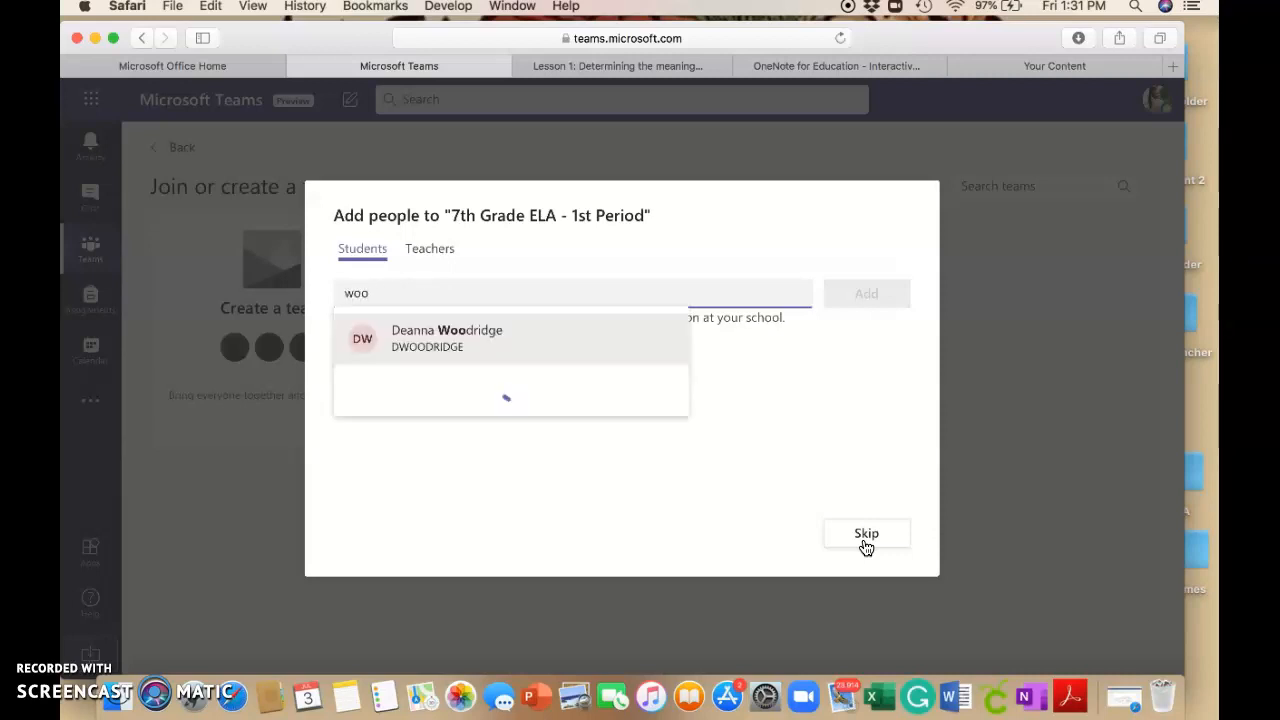
{"action": "left_click", "coordinate": [569, 334]}
{"action": "type", "text": "coo"}
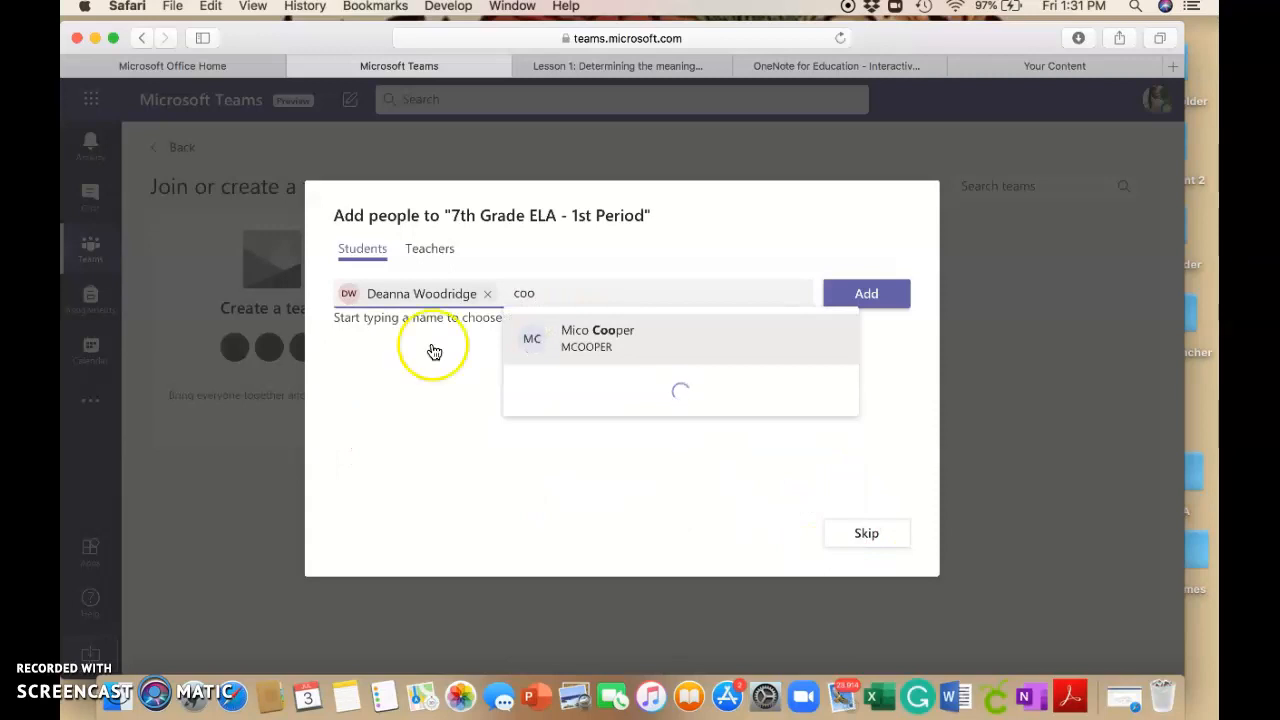
{"action": "left_click", "coordinate": [604, 347]}
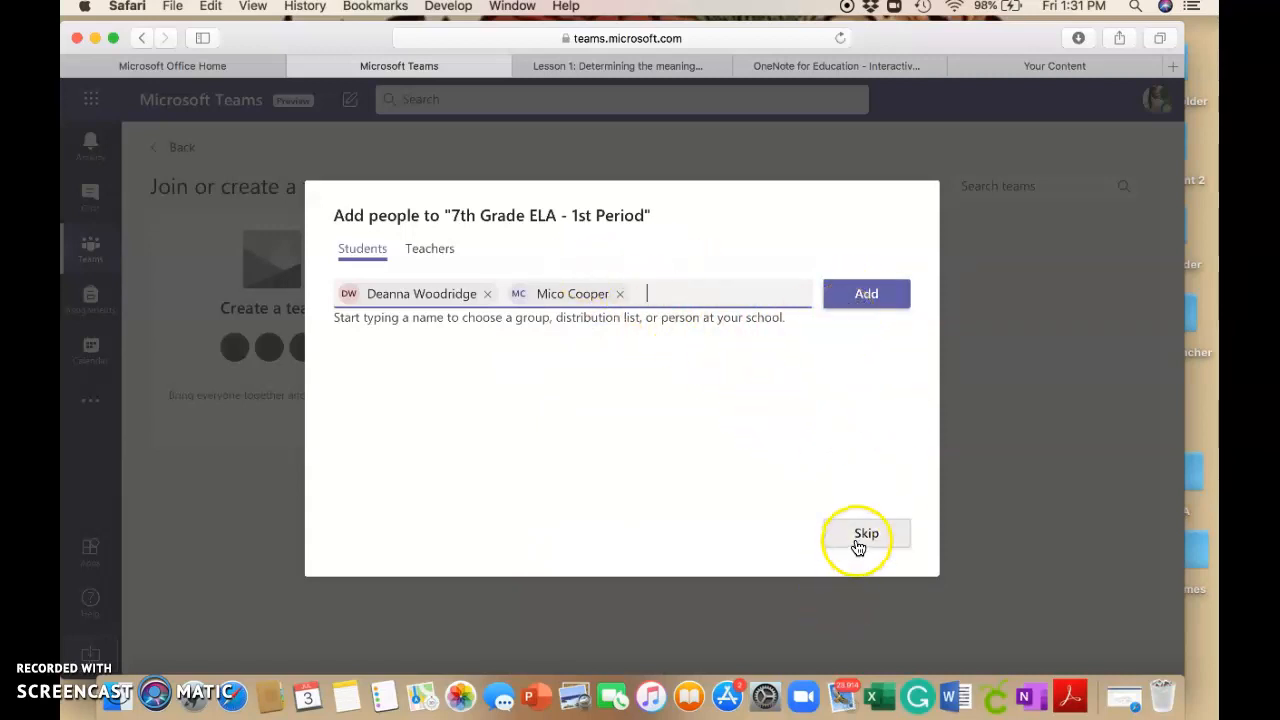
{"action": "left_click", "coordinate": [879, 305]}
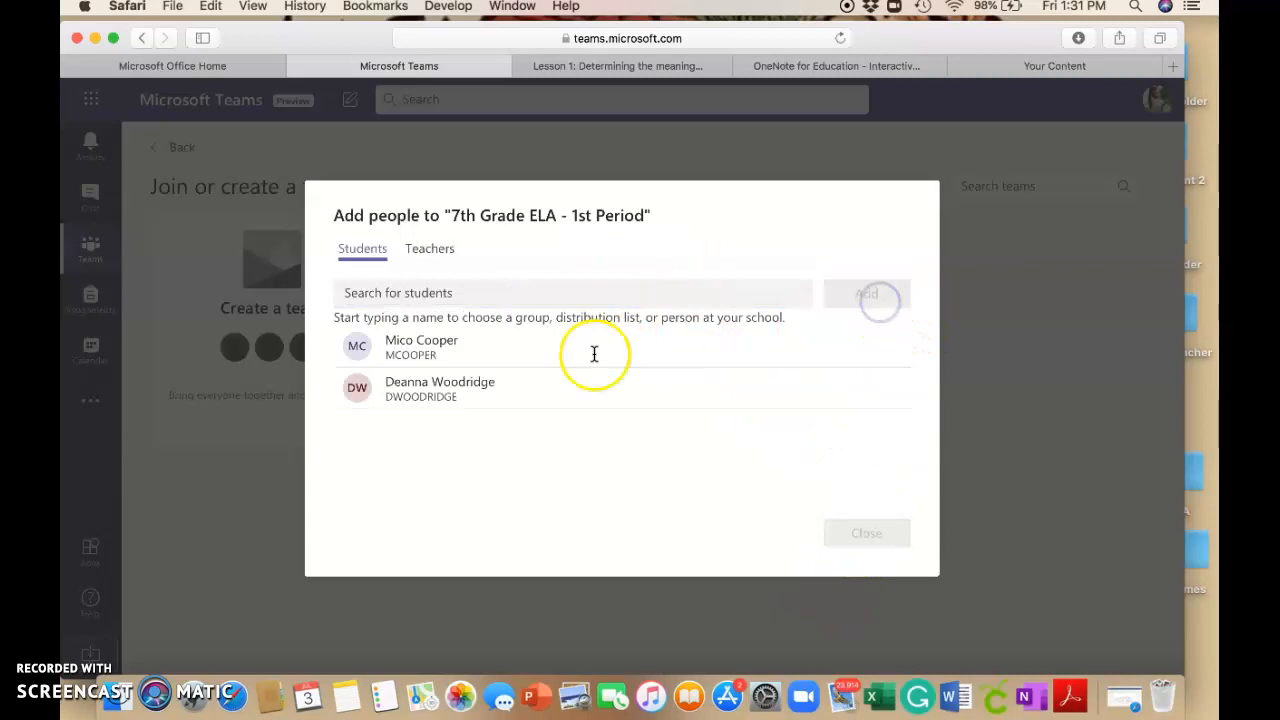
- Add a co-teacher to the class team and finish adding people
{"action": "left_click", "coordinate": [427, 251]}
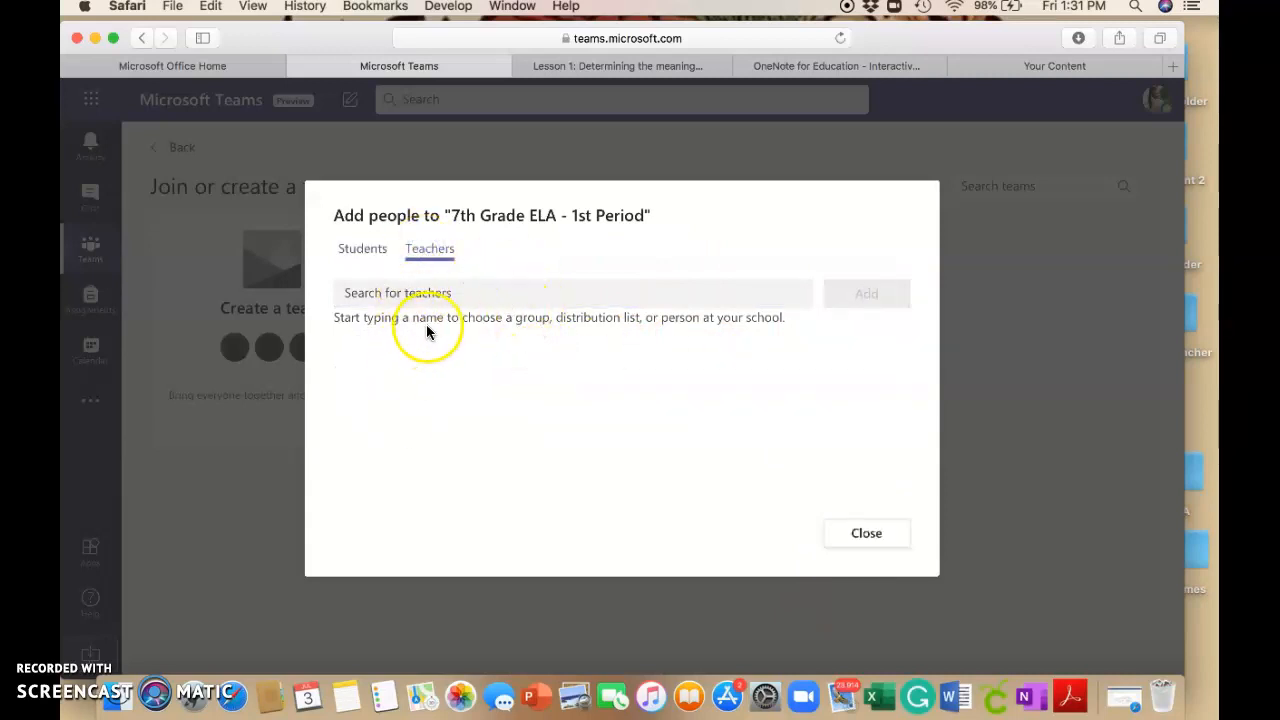
{"action": "left_click", "coordinate": [396, 293]}
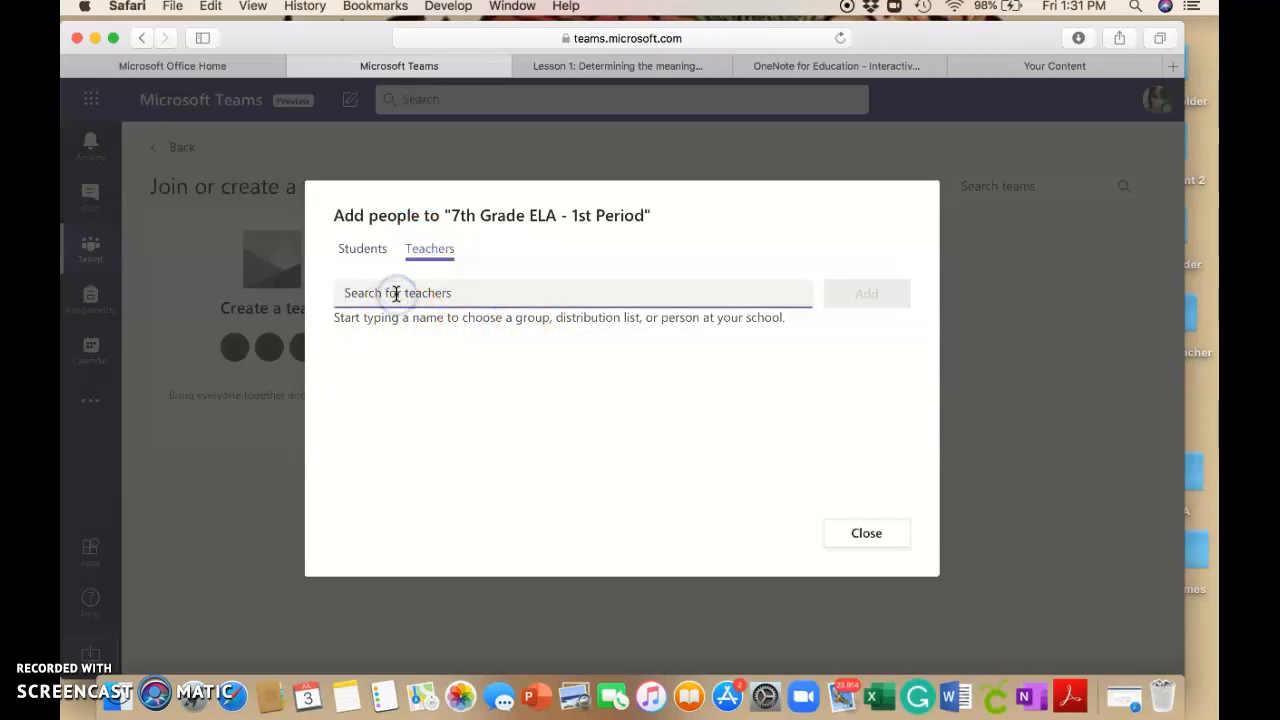
{"action": "type", "text": "saj"}
{"action": "left_click", "coordinate": [389, 340]}
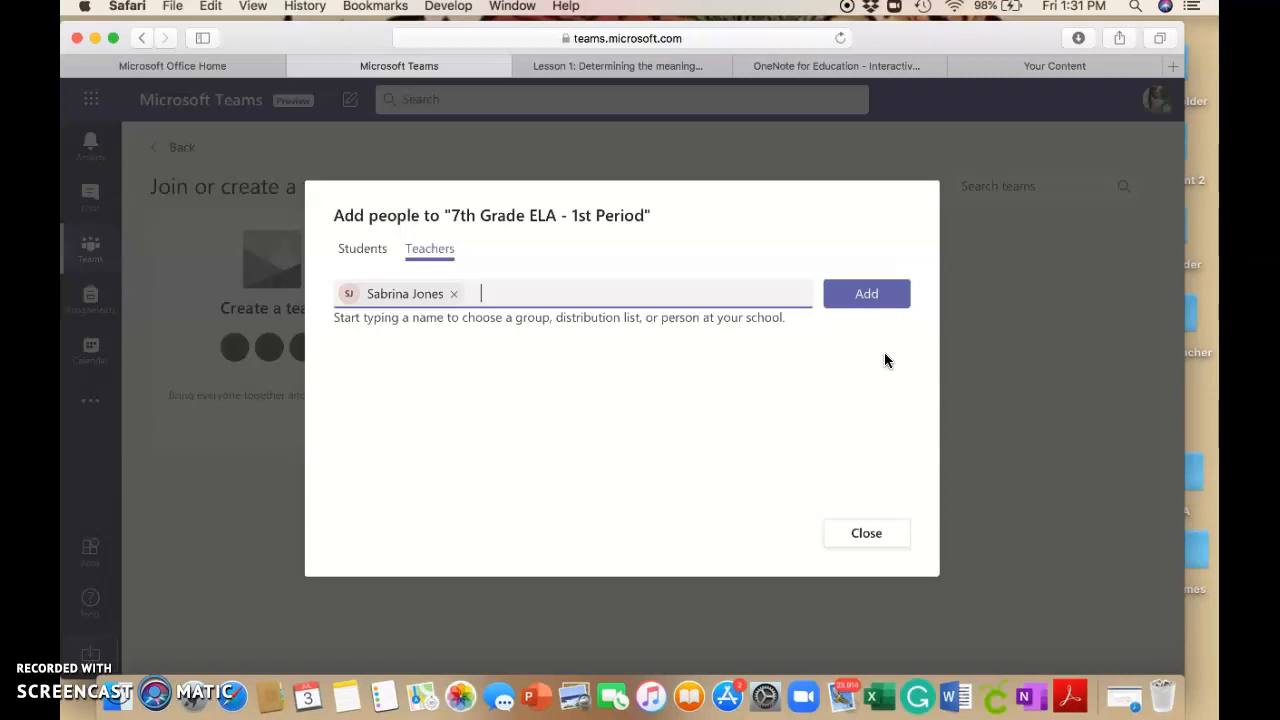
{"action": "left_click", "coordinate": [870, 300]}
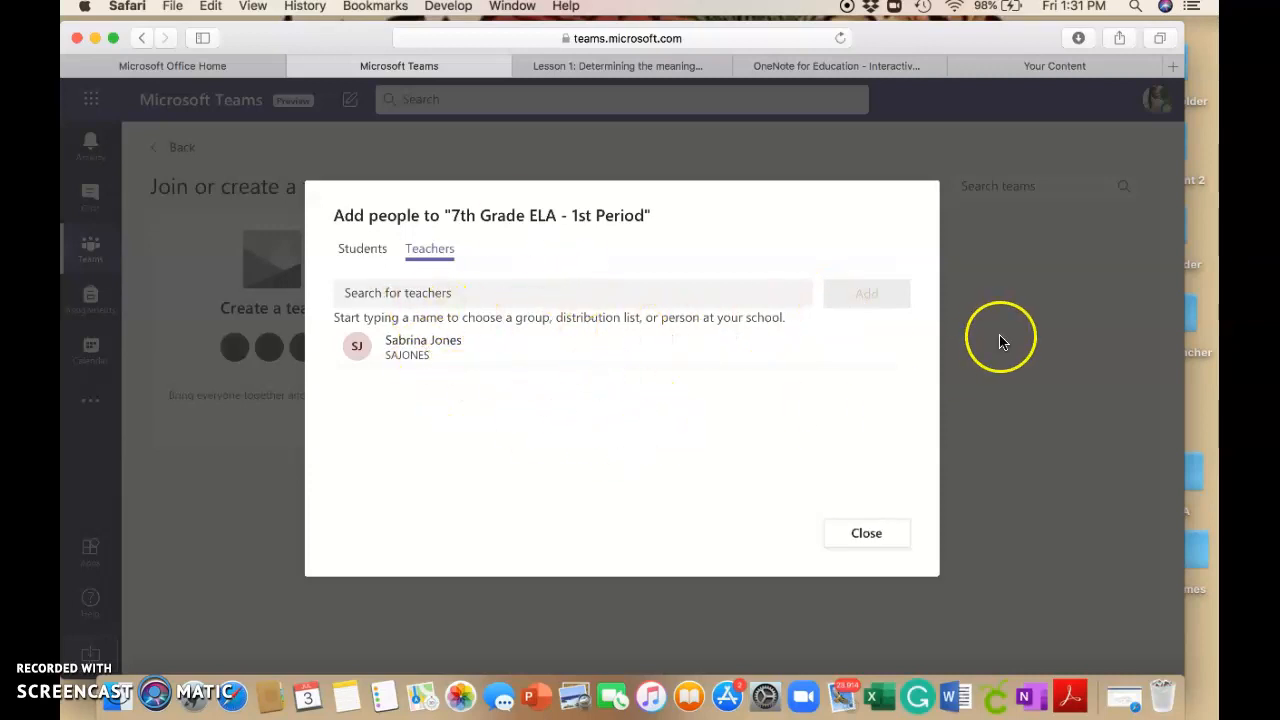
{"action": "left_click", "coordinate": [877, 546]}
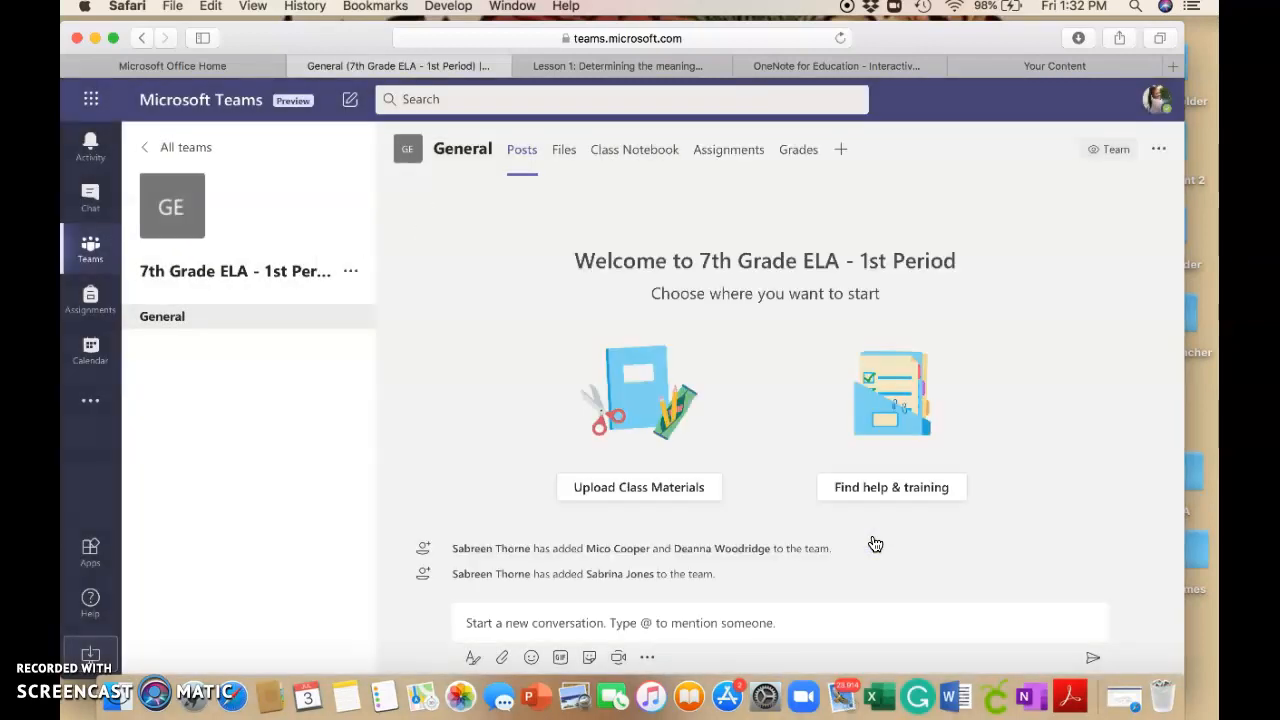
- Change the class avatar to the open book on a purple background and save the class details
{"action": "left_click", "coordinate": [184, 225]}
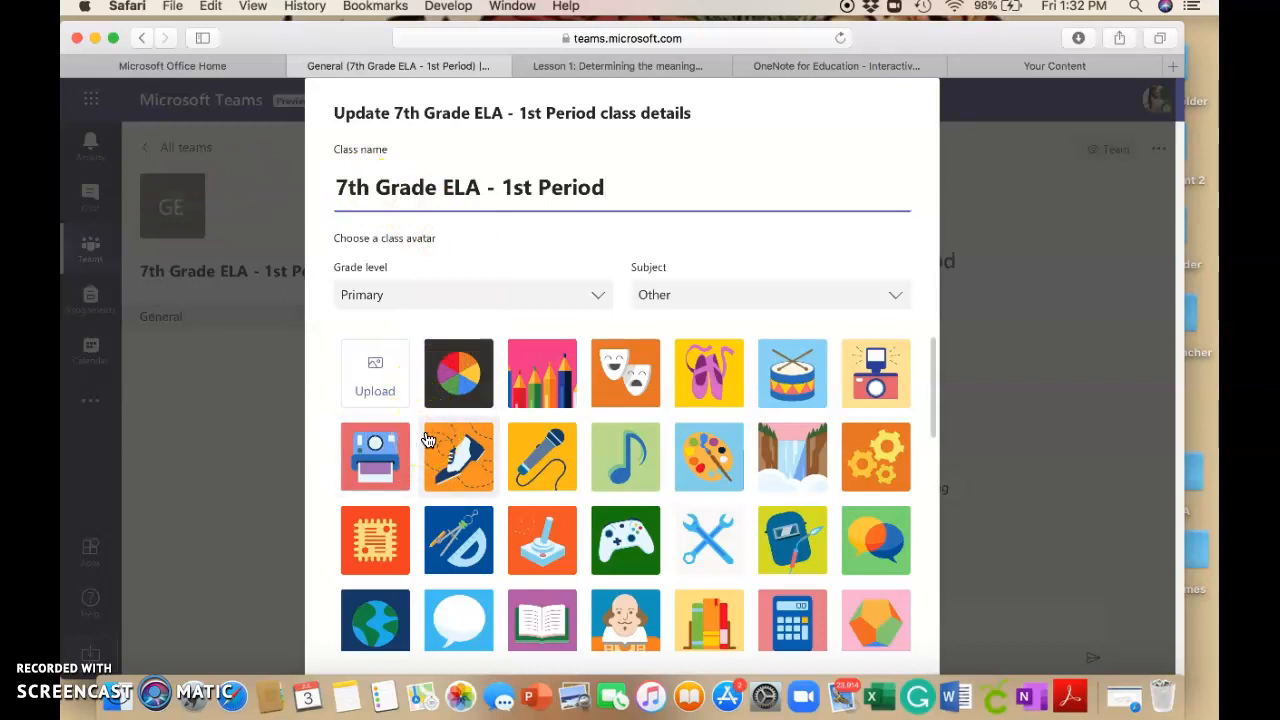
{"action": "scroll", "coordinate": [427, 440], "scroll_direction": "down", "scroll_amount": 4}
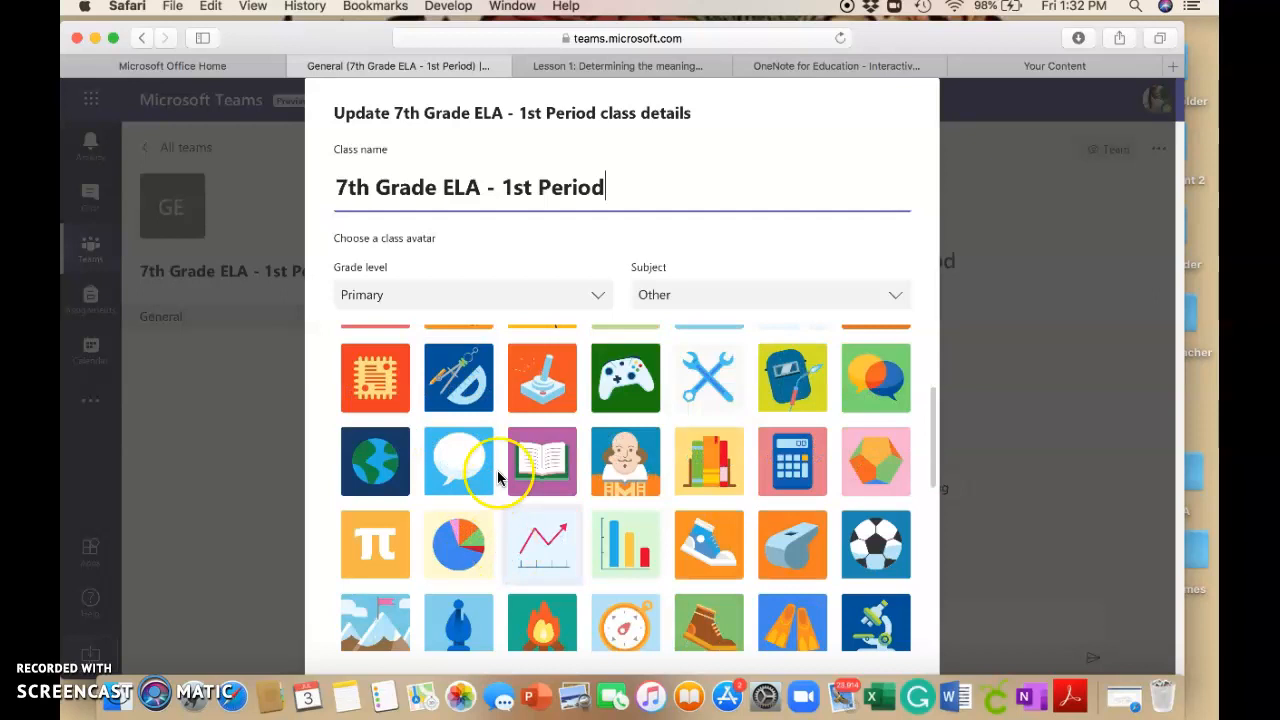
{"action": "left_click", "coordinate": [541, 465]}
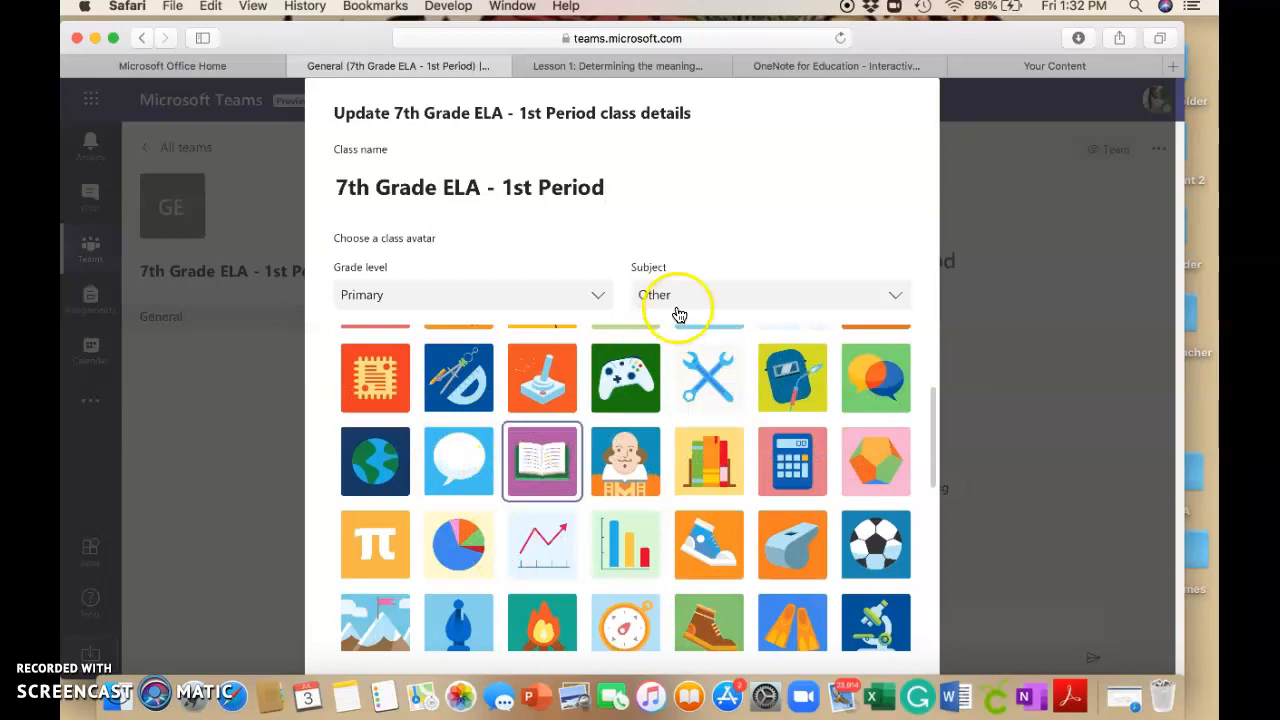
{"action": "scroll", "coordinate": [677, 314], "scroll_direction": "down", "scroll_amount": 2}
{"action": "left_click", "coordinate": [864, 637]}
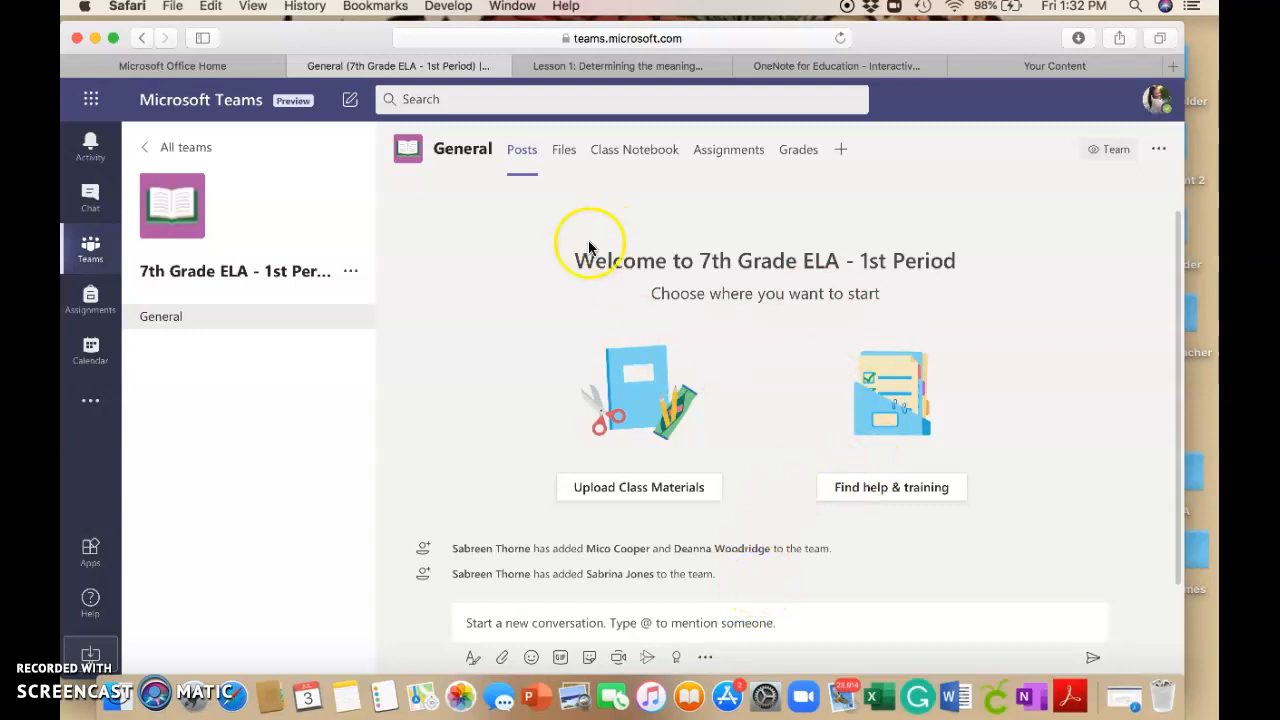
- Look through the General channel's Files, Class Notebook, Assignments and Grades pages and the option for adding more
{"action": "left_click", "coordinate": [563, 158]}
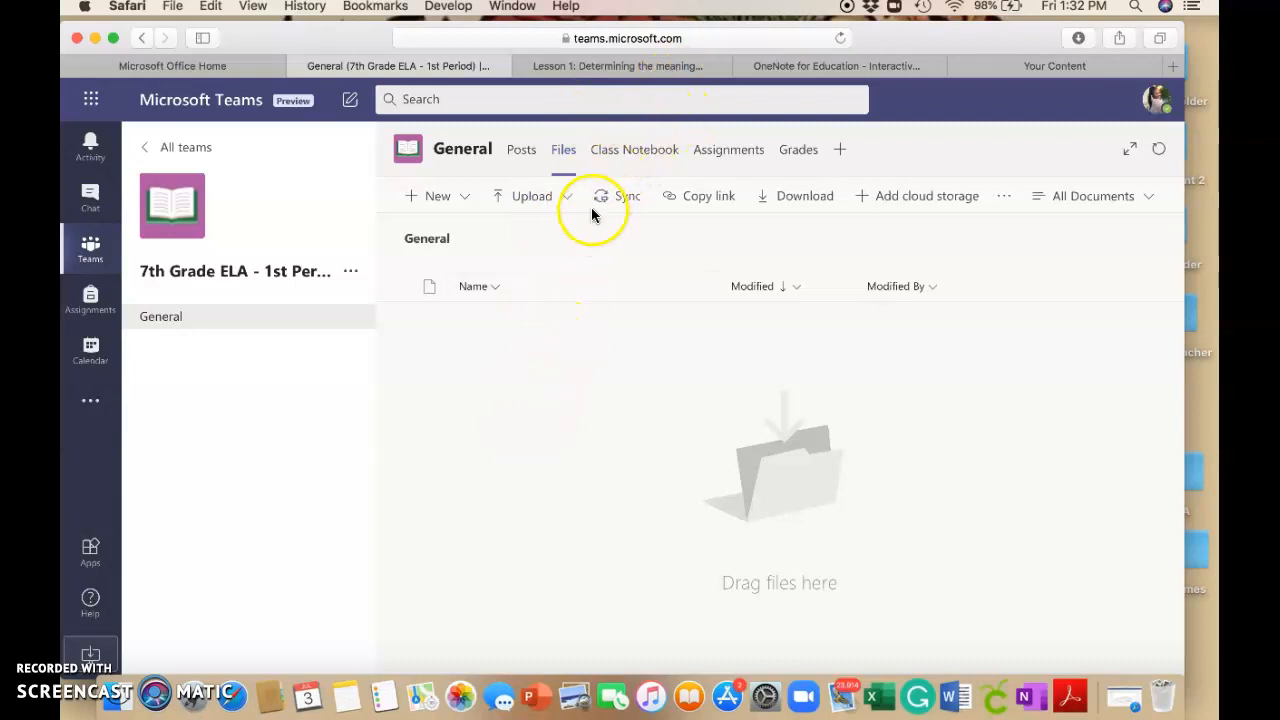
{"action": "left_click", "coordinate": [640, 157]}
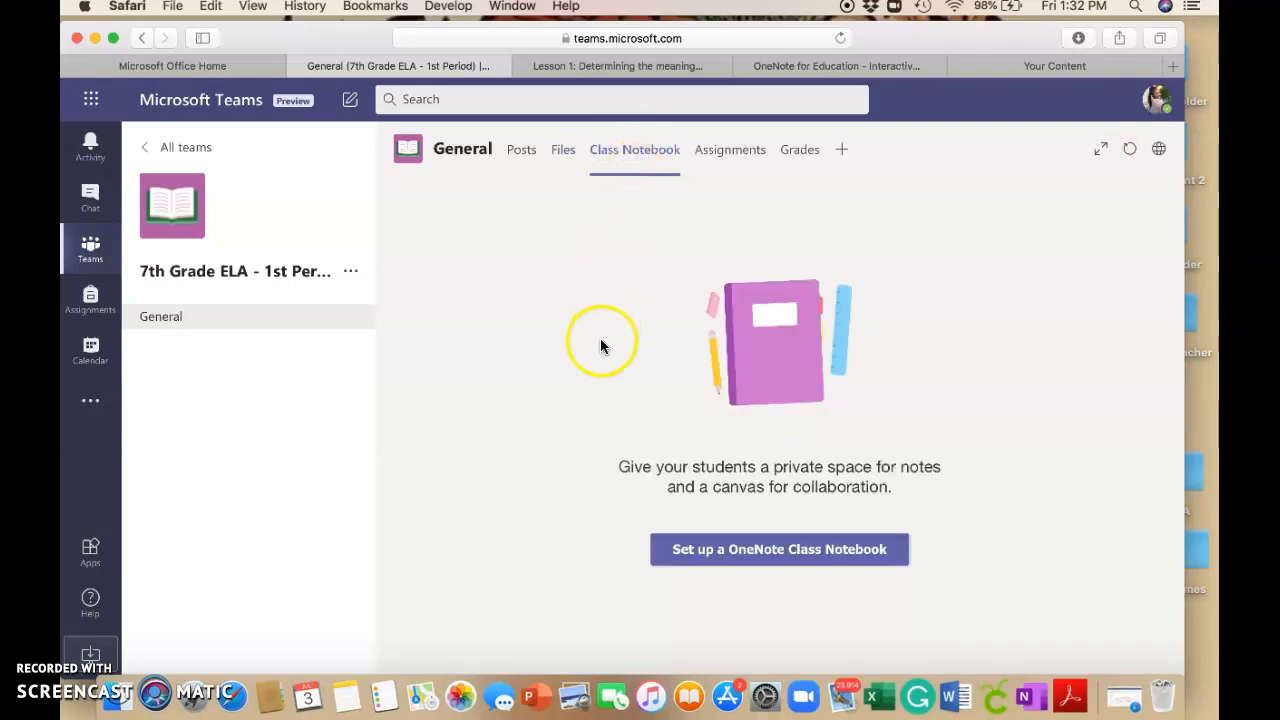
{"action": "left_click", "coordinate": [745, 158]}
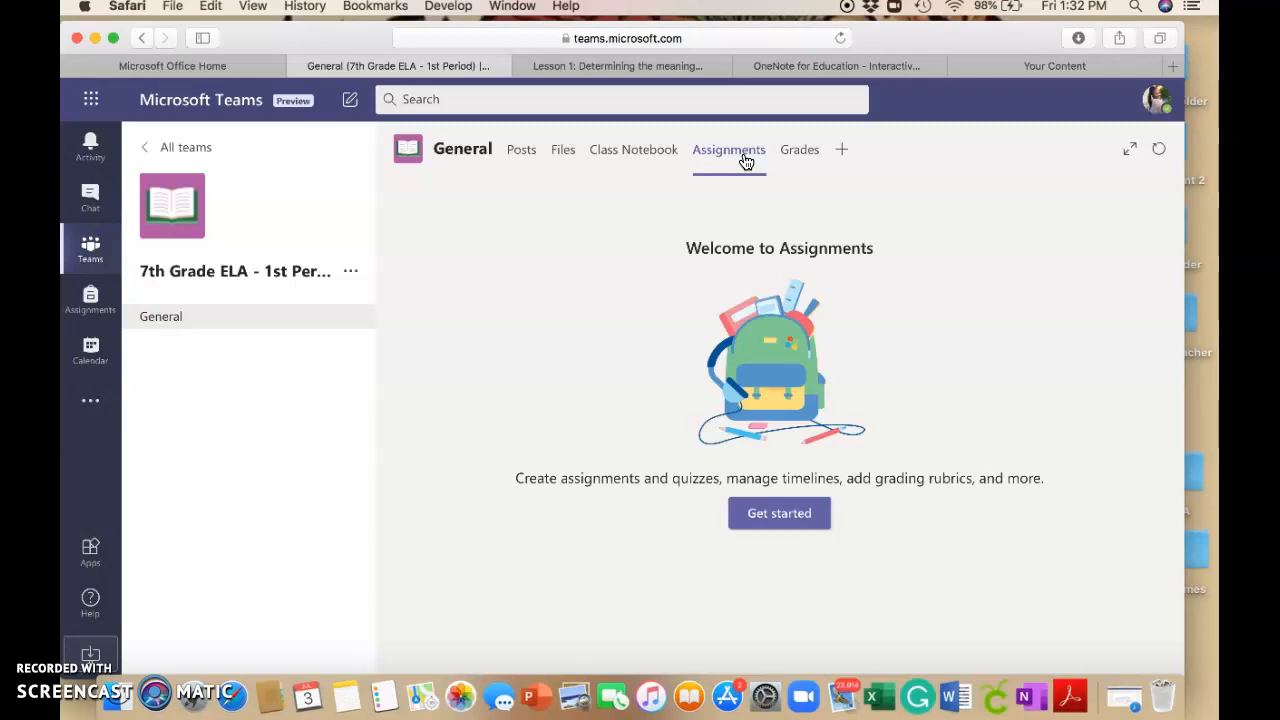
{"action": "left_click", "coordinate": [800, 160]}
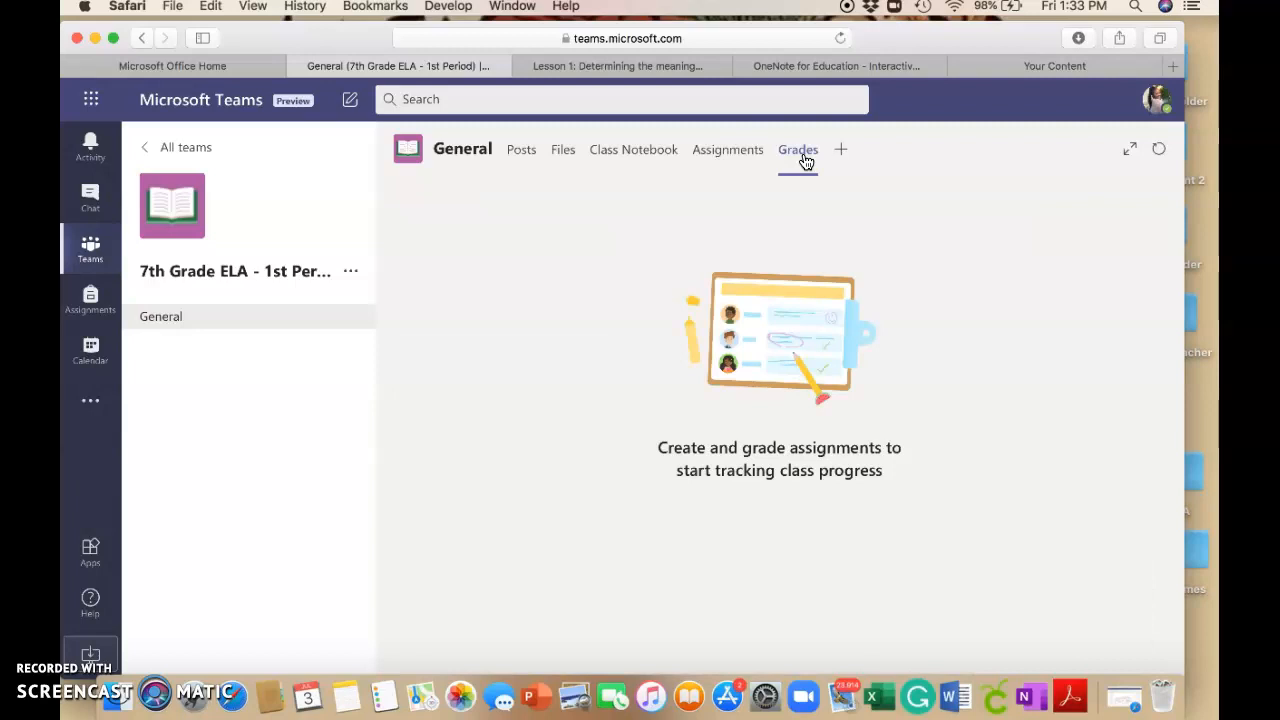
{"action": "left_click", "coordinate": [844, 152]}
- Start setting up the team's OneNote Class Notebook from existing notebook content, review its sections and permissions, and continue to choosing content
{"action": "left_click", "coordinate": [632, 155]}
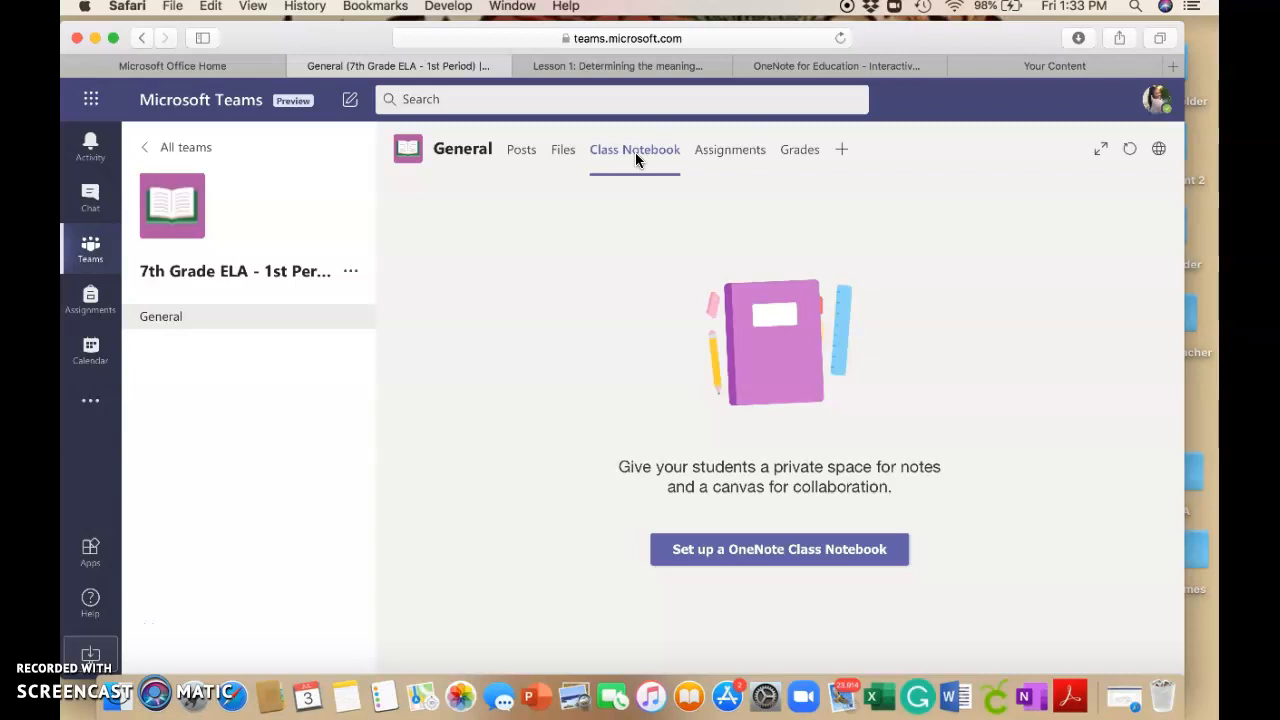
{"action": "left_click", "coordinate": [686, 561]}
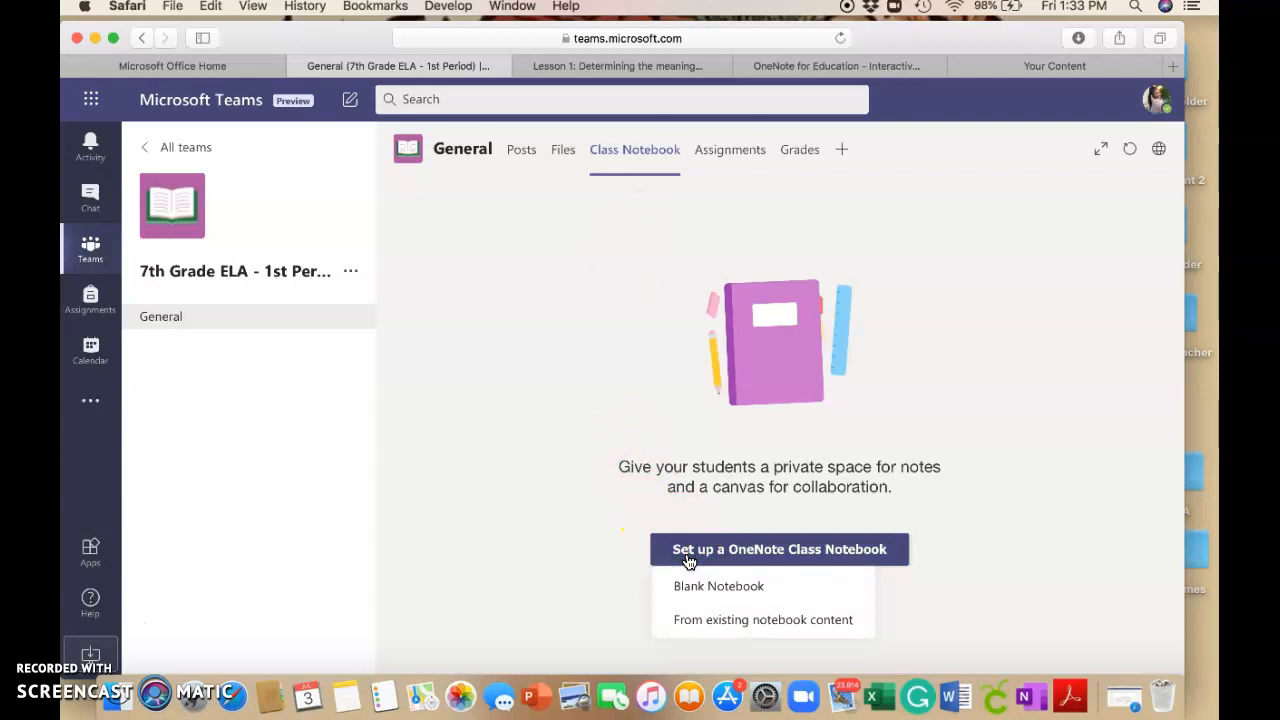
{"action": "left_click", "coordinate": [690, 620]}
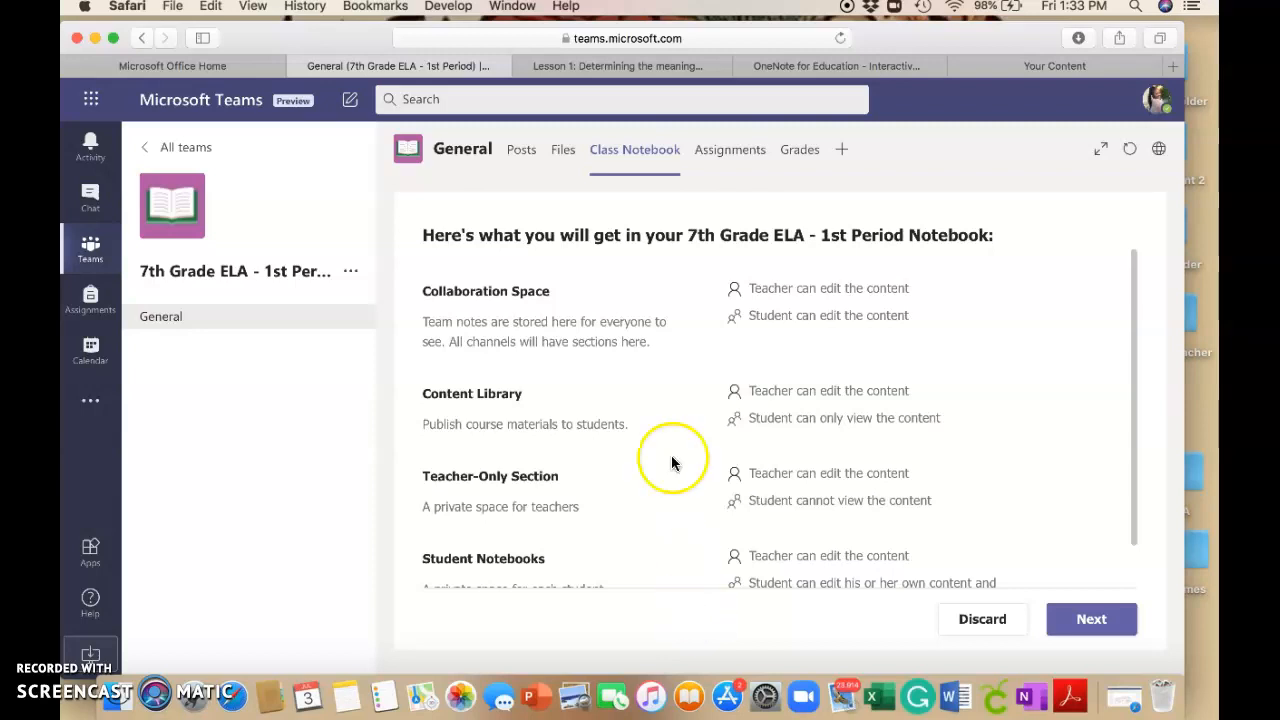
{"action": "scroll", "coordinate": [500, 465], "scroll_direction": "down", "scroll_amount": 2}
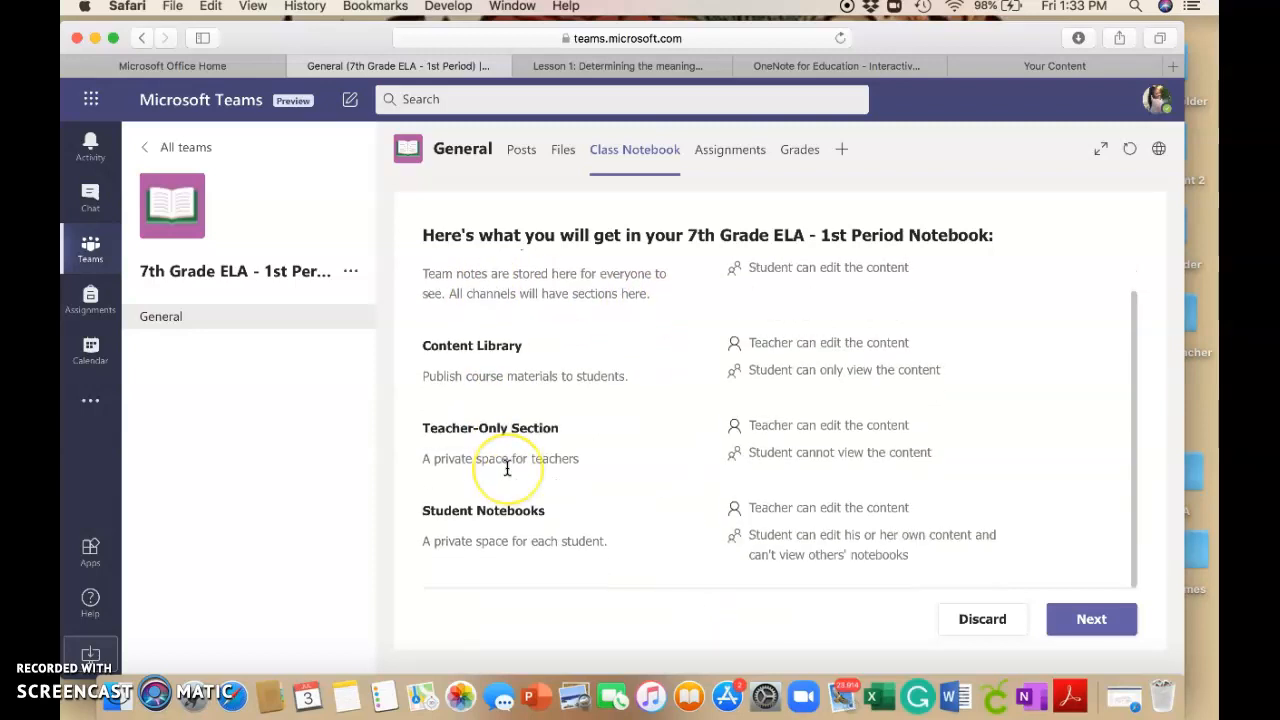
{"action": "scroll", "coordinate": [506, 470], "scroll_direction": "up", "scroll_amount": 2}
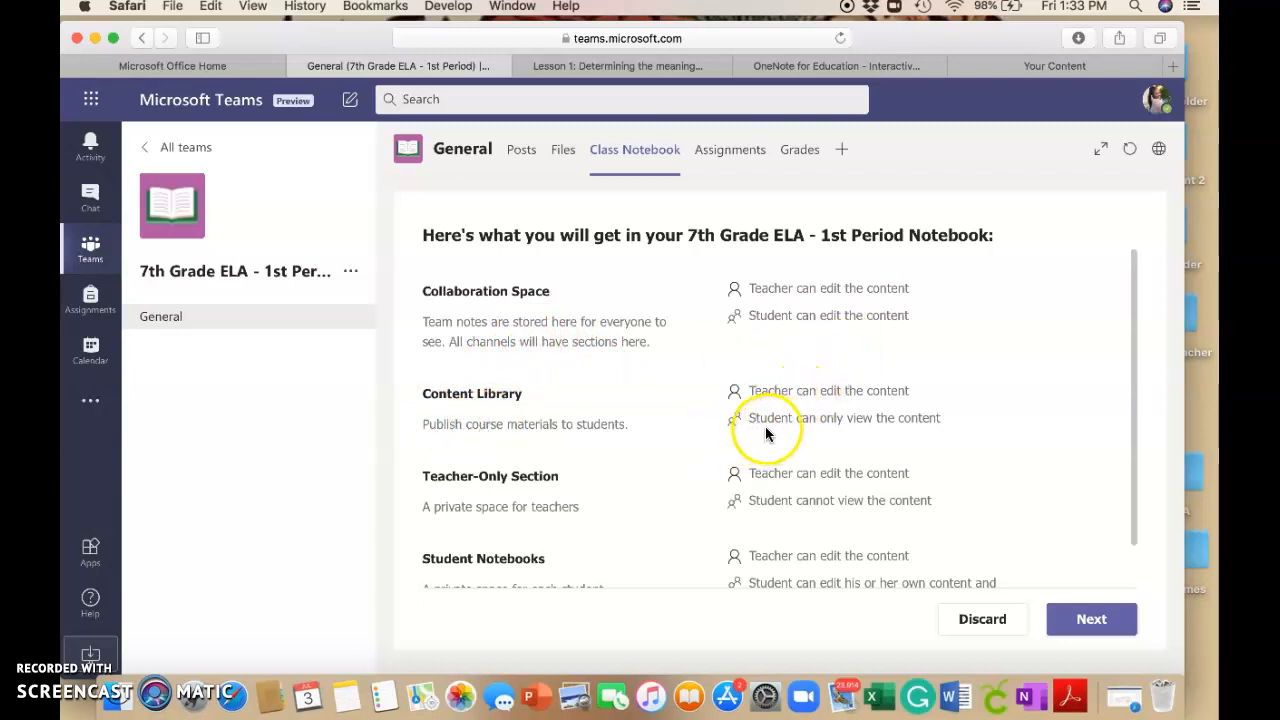
{"action": "scroll", "coordinate": [650, 449], "scroll_direction": "down", "scroll_amount": 2}
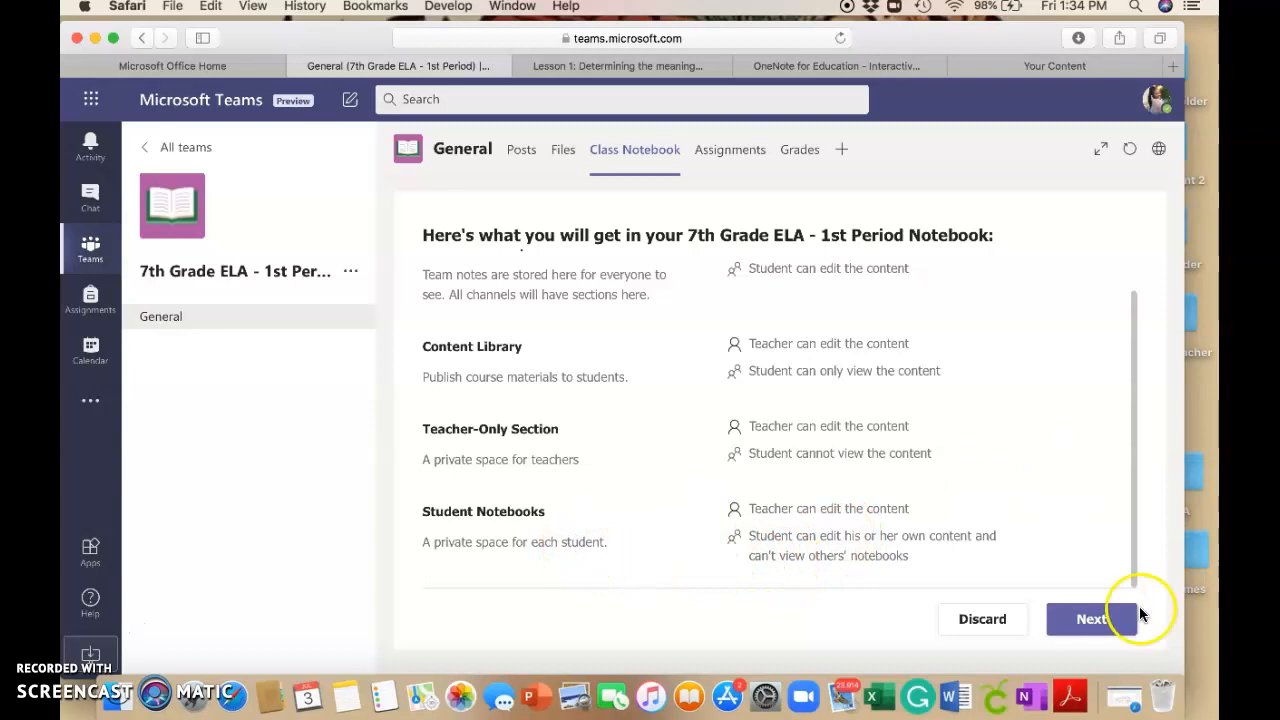
{"action": "left_click", "coordinate": [1104, 620]}
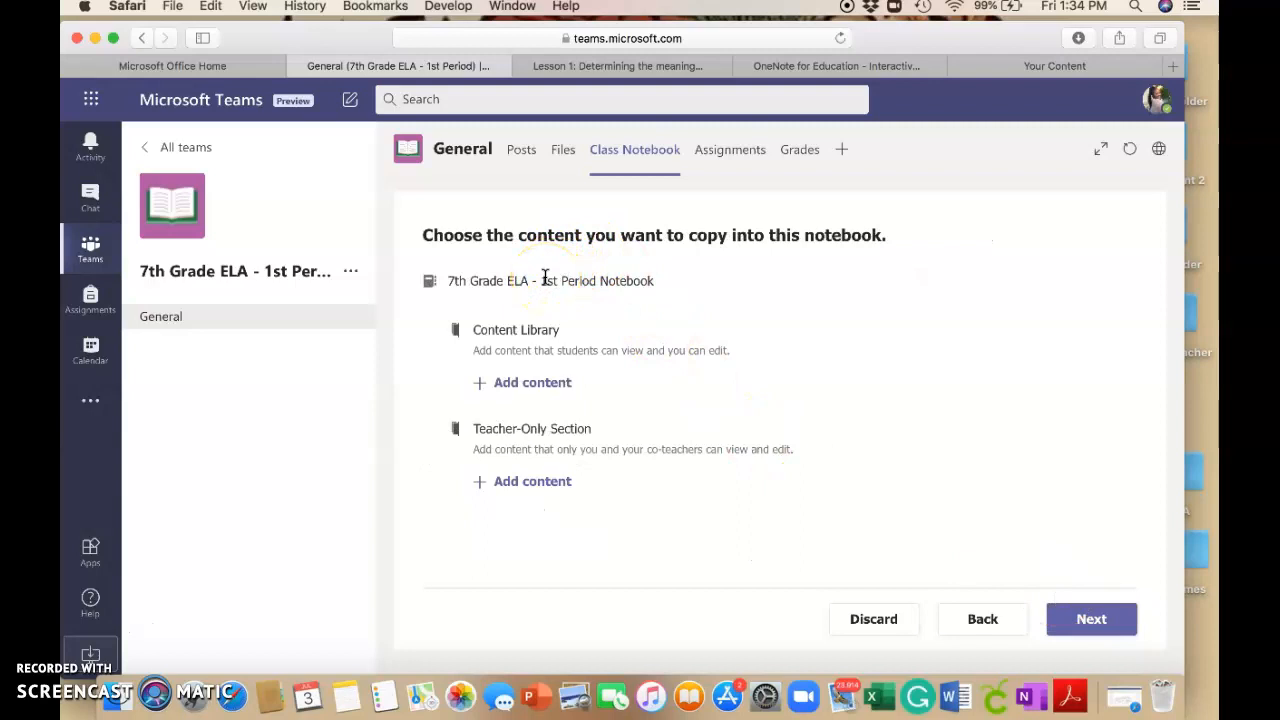
- Add the Written in Bone section from the 7th Grade ELA- 1st Period notebook to the new notebook's Content Library
{"action": "left_click", "coordinate": [513, 386]}
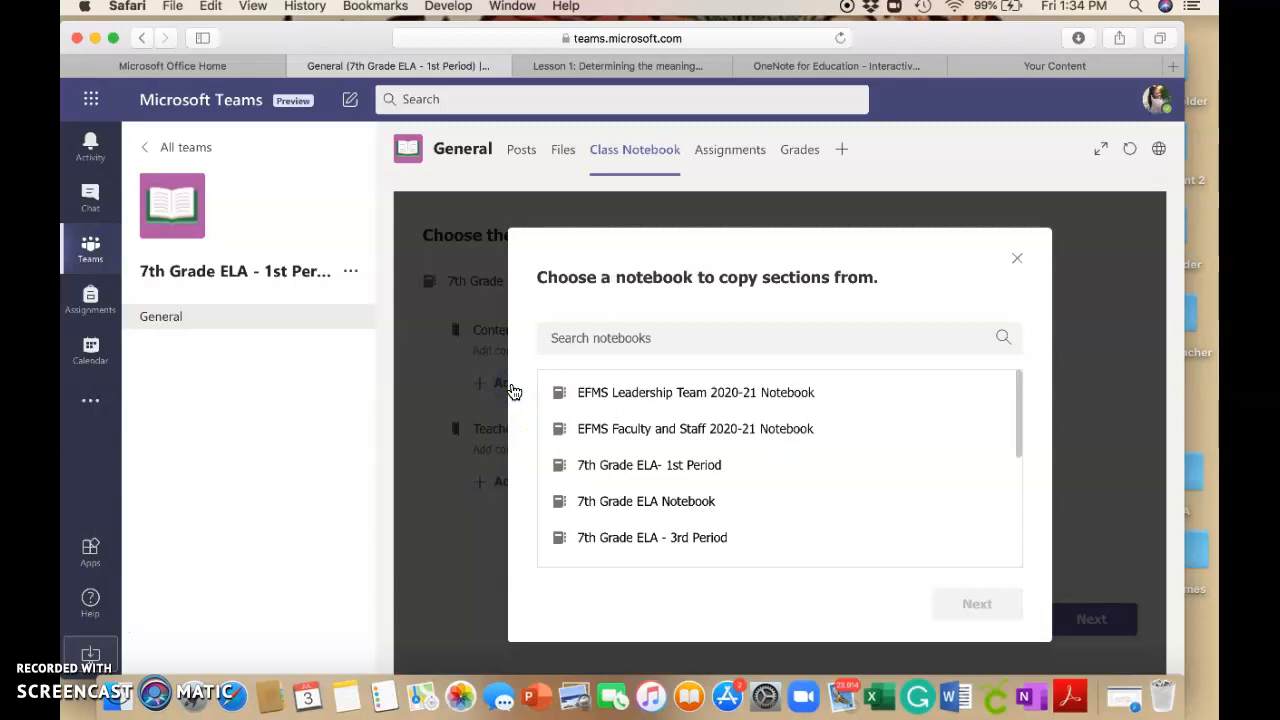
{"action": "left_click", "coordinate": [638, 465]}
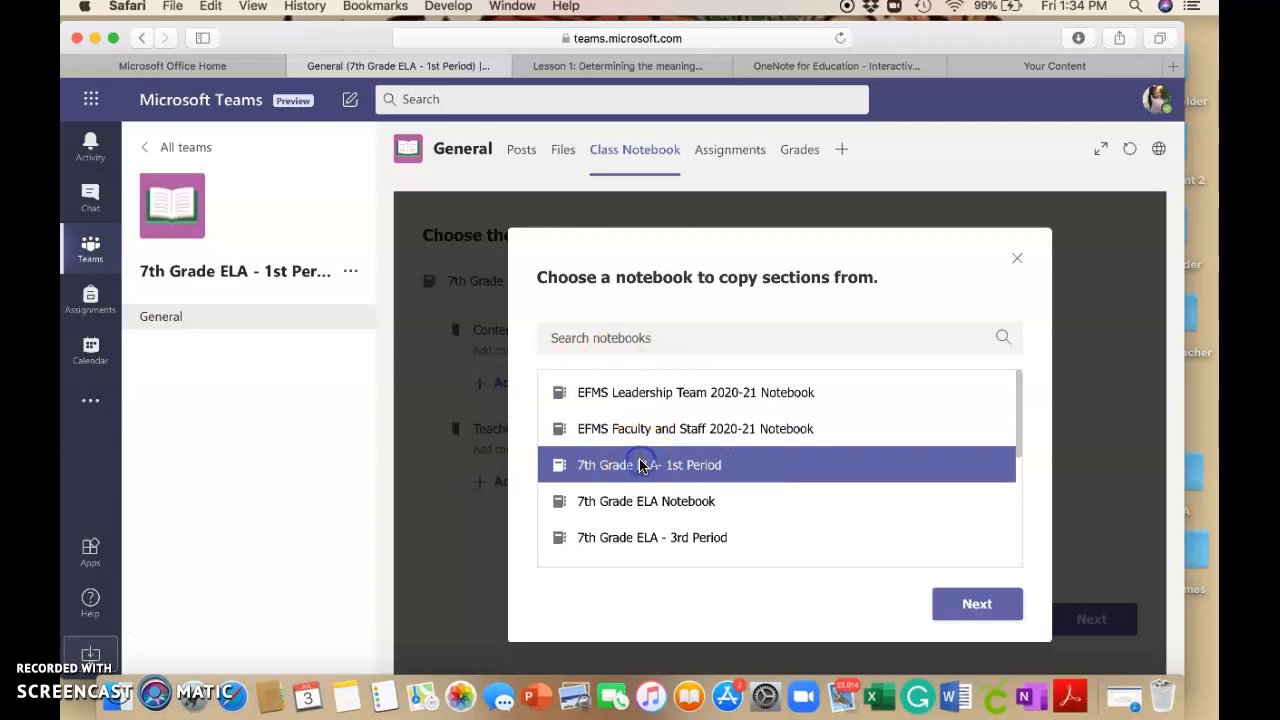
{"action": "left_click", "coordinate": [975, 604]}
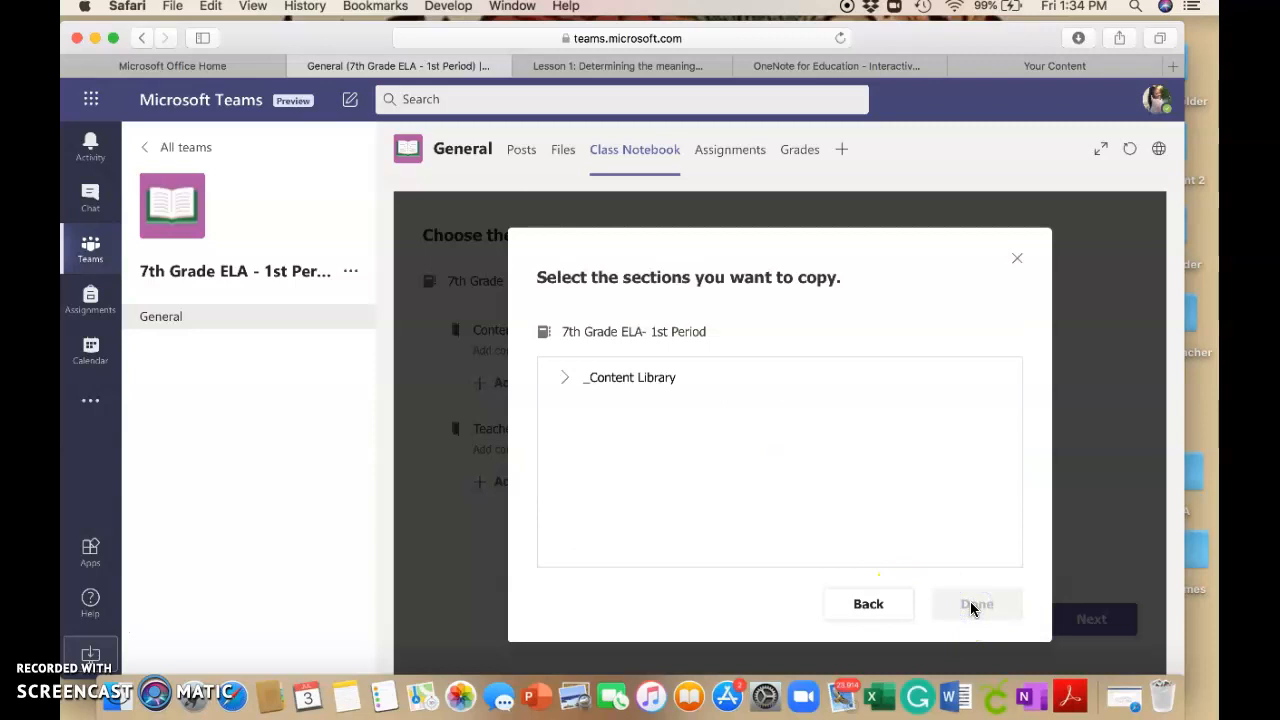
{"action": "left_click", "coordinate": [564, 378]}
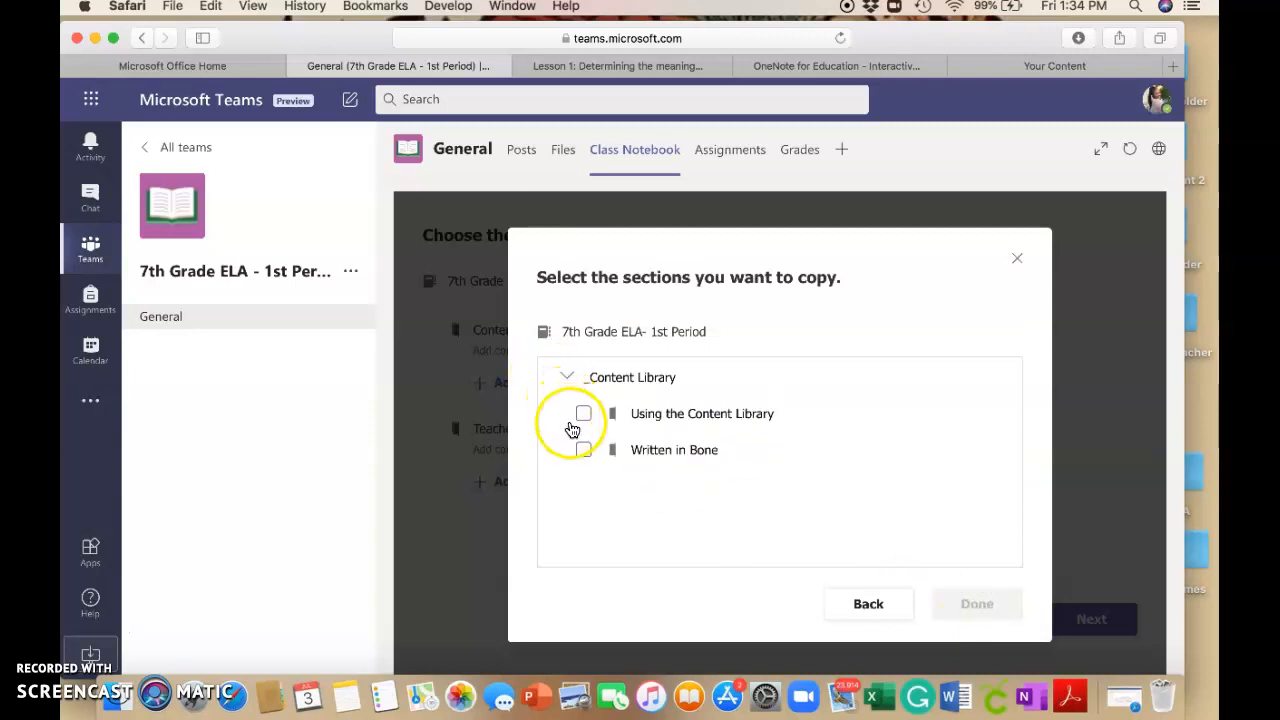
{"action": "left_click", "coordinate": [581, 452]}
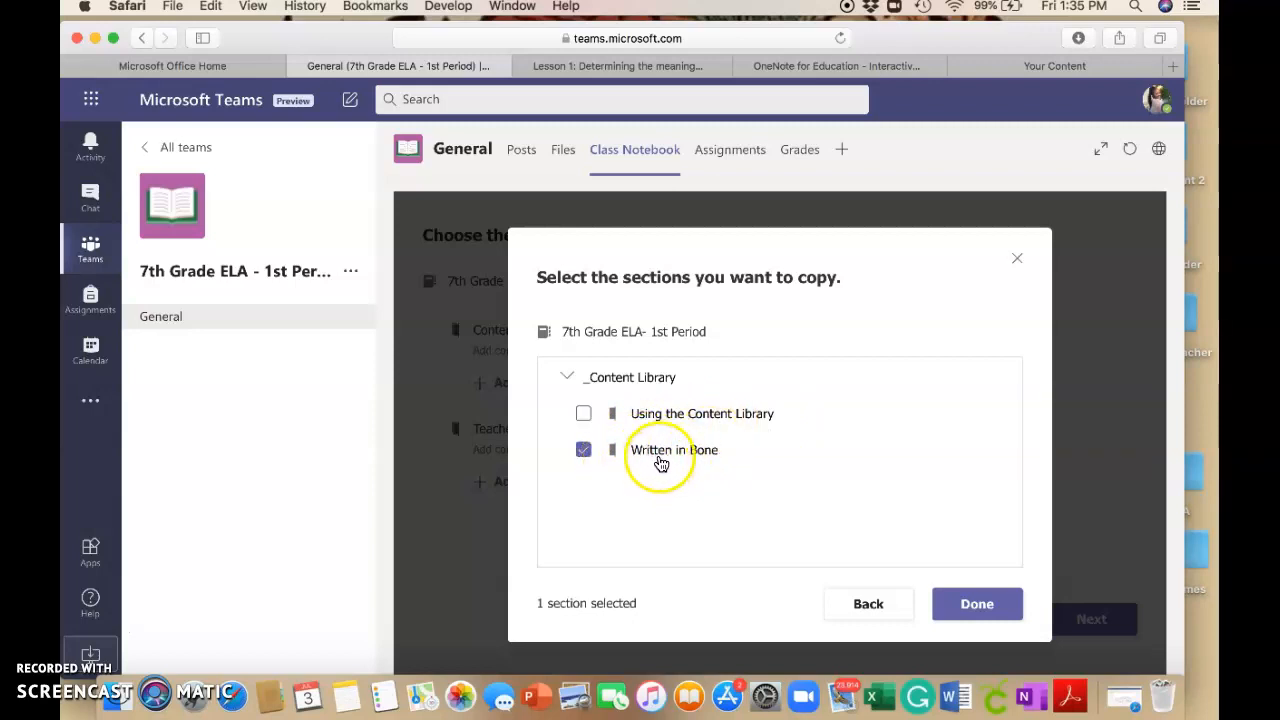
{"action": "left_click", "coordinate": [975, 605]}
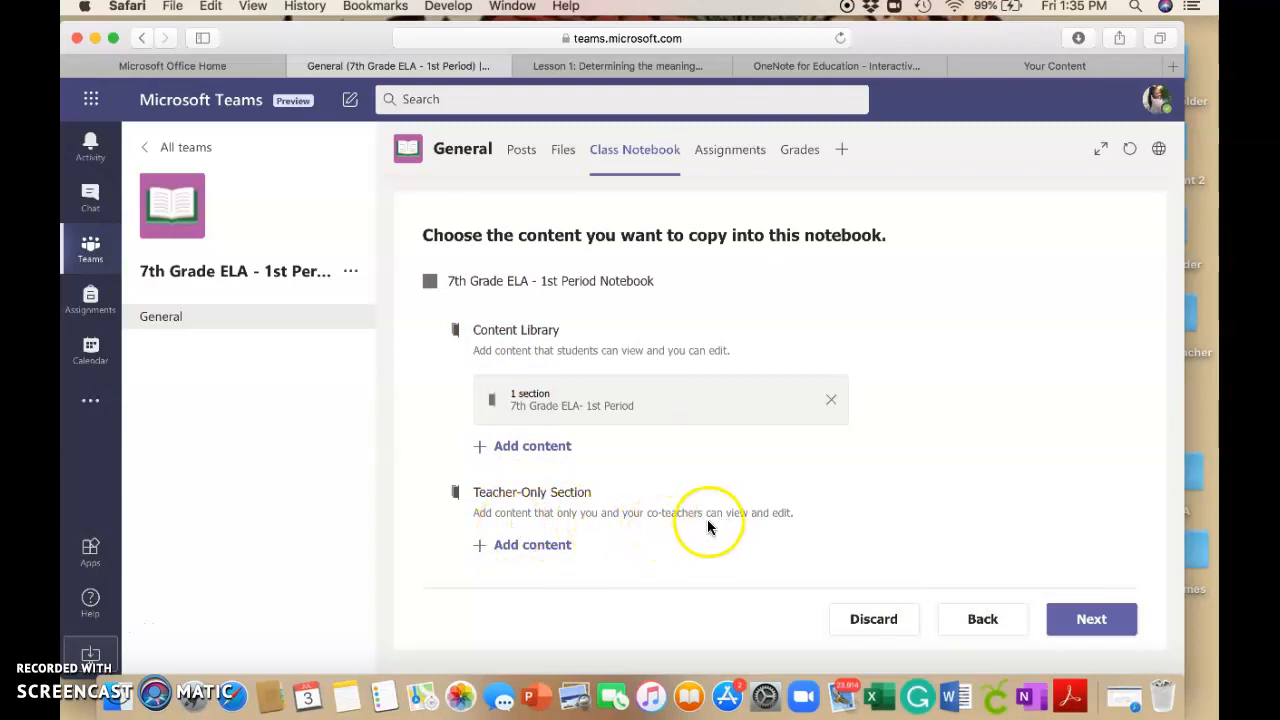
- Choose the 7th Grade ELA - 3rd Period notebook as the source of content for the Teacher-Only Section
{"action": "left_click", "coordinate": [502, 548]}
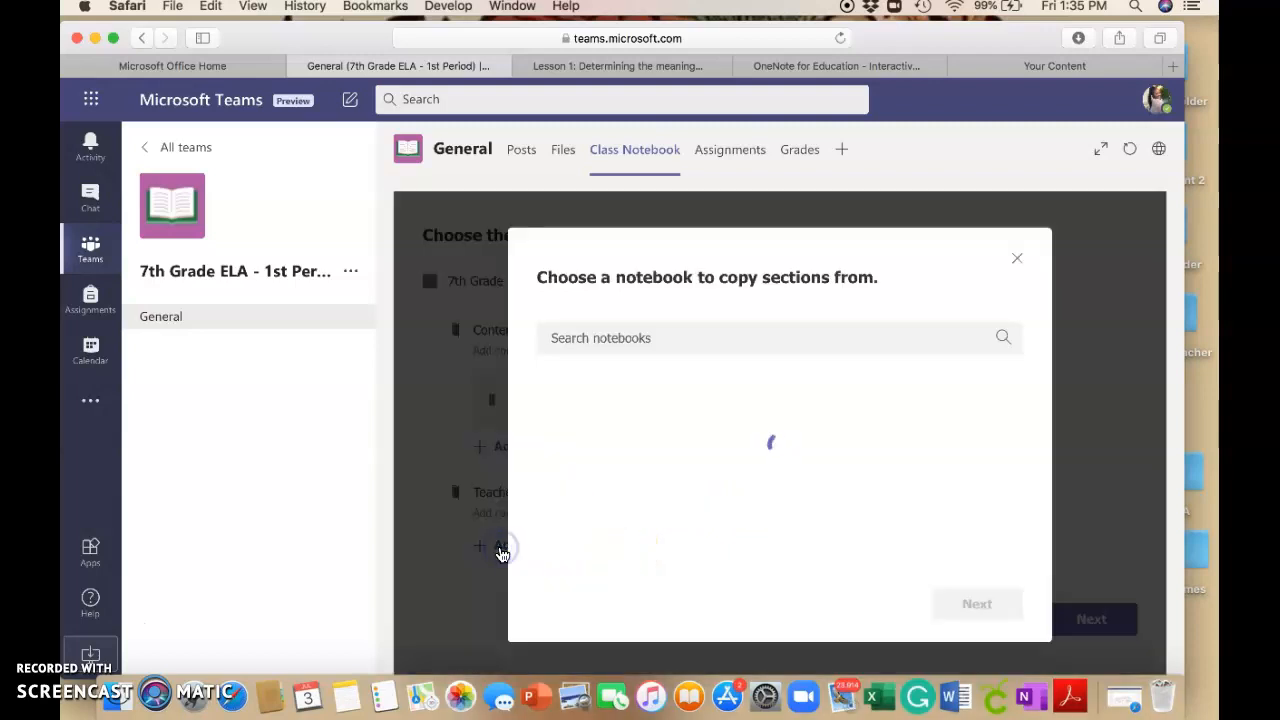
{"action": "left_click", "coordinate": [686, 464]}
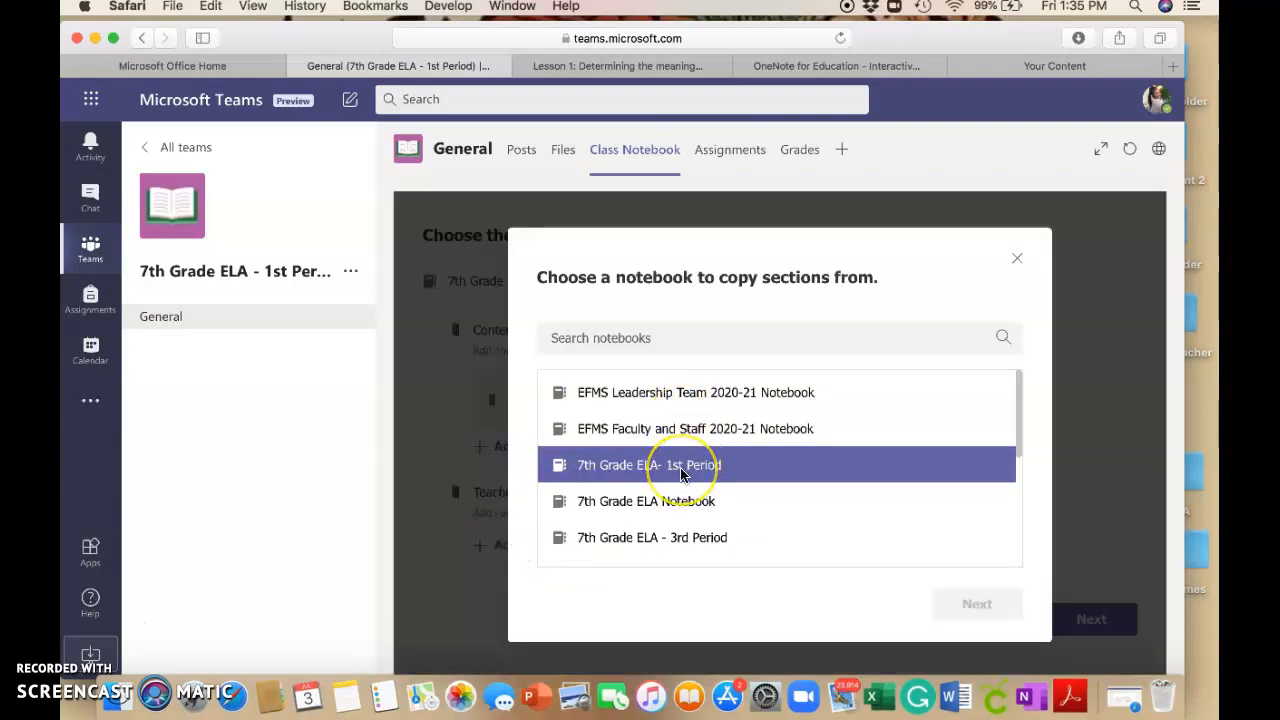
{"action": "scroll", "coordinate": [683, 472], "scroll_direction": "down", "scroll_amount": 1}
{"action": "scroll", "coordinate": [680, 474], "scroll_direction": "up", "scroll_amount": 1}
{"action": "left_click", "coordinate": [680, 482]}
{"action": "left_click", "coordinate": [640, 440]}
{"action": "left_click", "coordinate": [660, 424]}
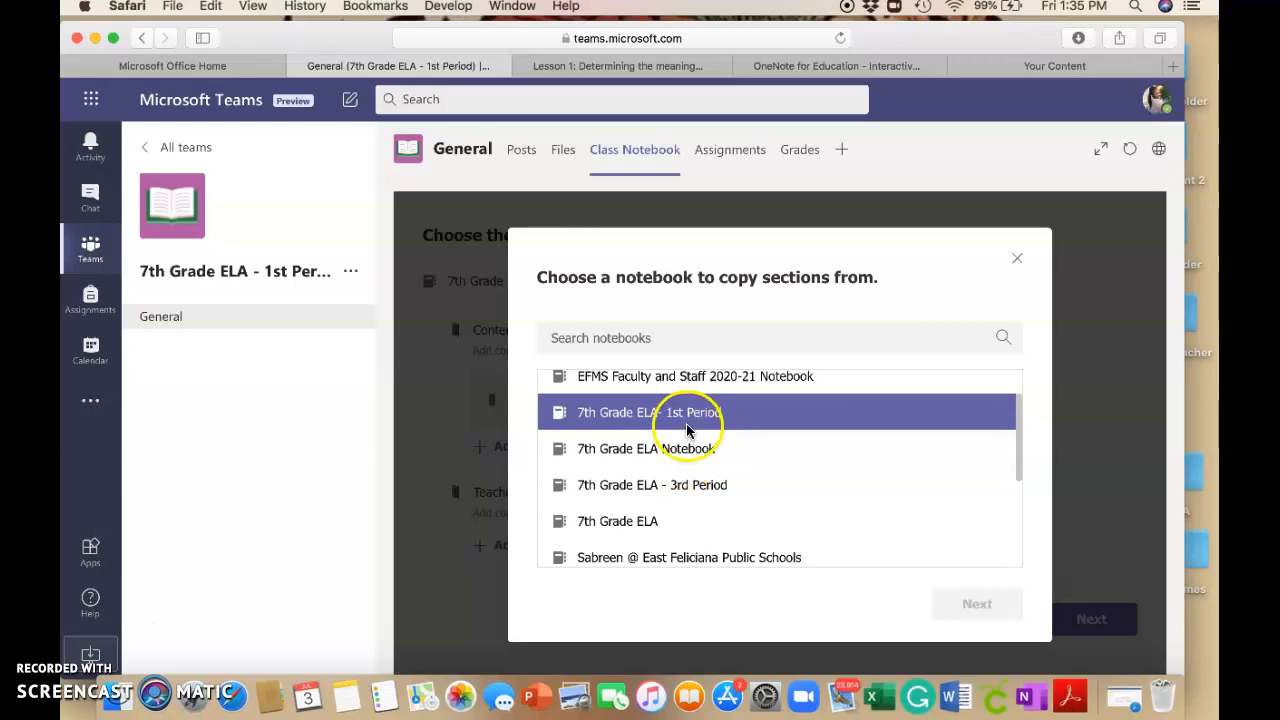
{"action": "left_click", "coordinate": [688, 452]}
{"action": "left_click", "coordinate": [695, 487]}
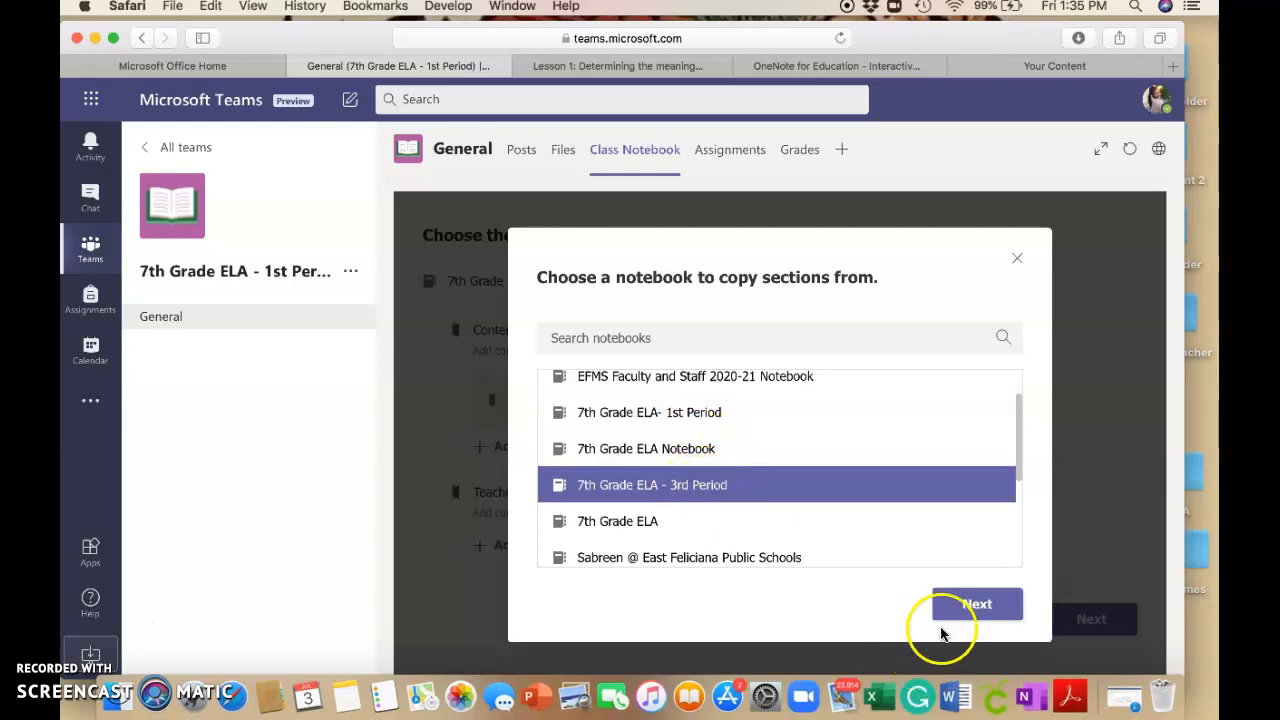
{"action": "left_click", "coordinate": [955, 613]}
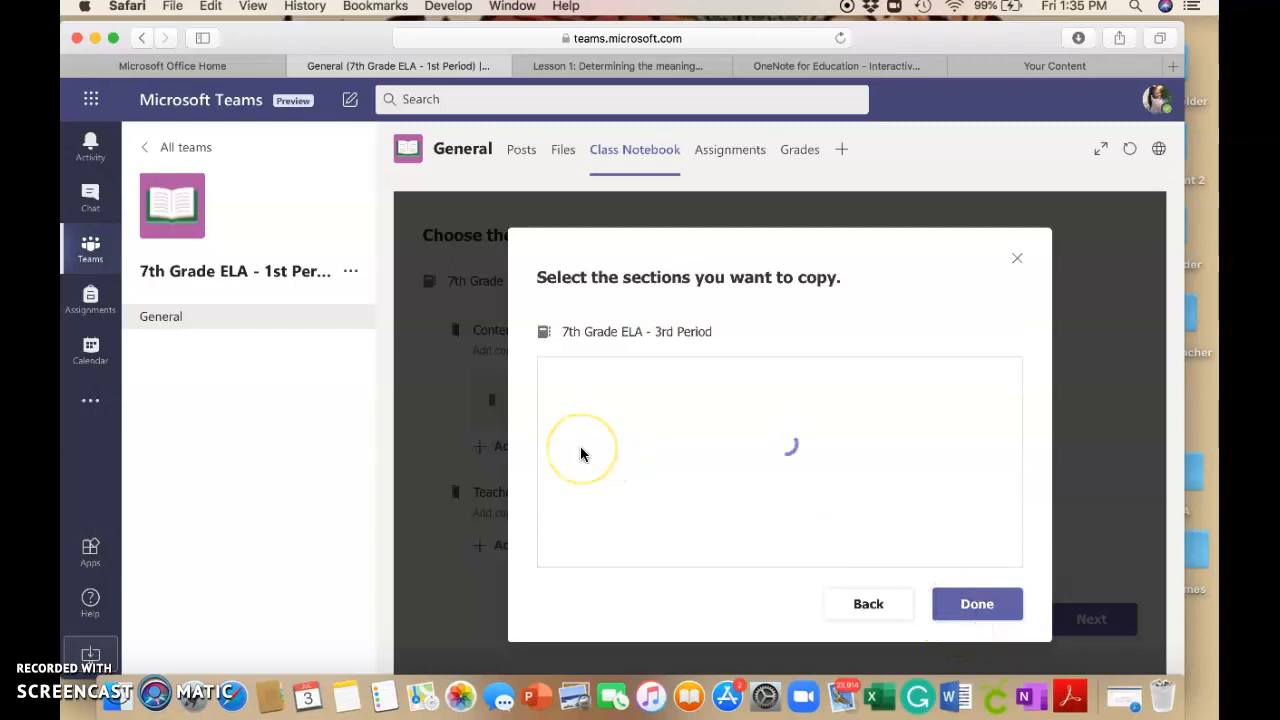
- Copy the Classroom Management Plan, Substitute Plan and Unit Plan sections from its Teacher Only group into the Teacher-Only Section
{"action": "left_click", "coordinate": [565, 416]}
{"action": "scroll", "coordinate": [558, 463], "scroll_direction": "down", "scroll_amount": 1}
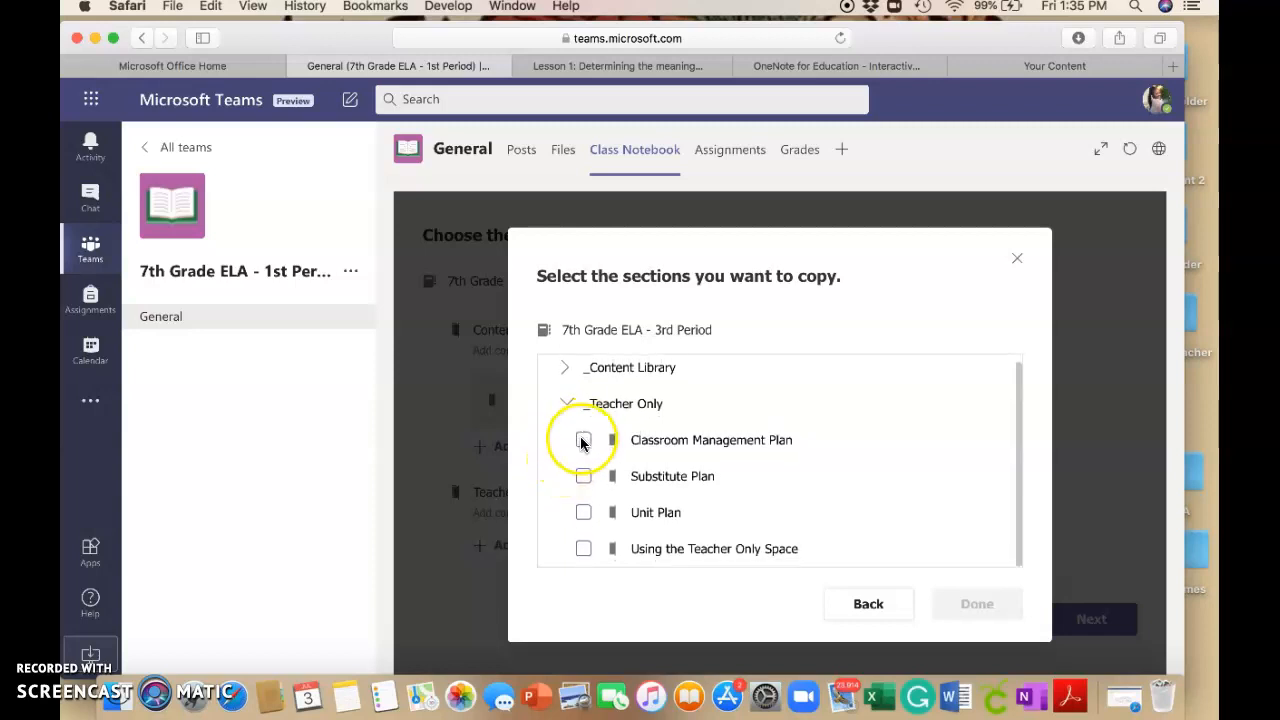
{"action": "left_click", "coordinate": [583, 440]}
{"action": "left_click", "coordinate": [584, 479]}
{"action": "left_click", "coordinate": [583, 515]}
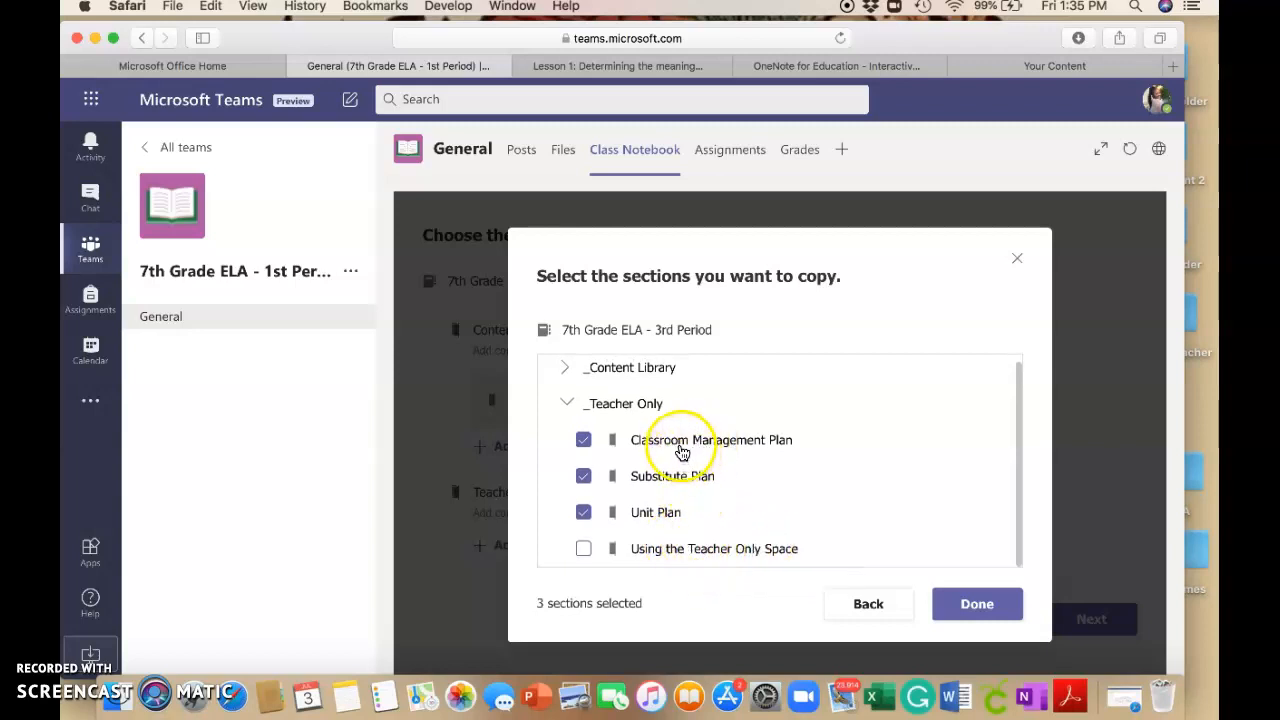
{"action": "left_click", "coordinate": [1008, 606]}
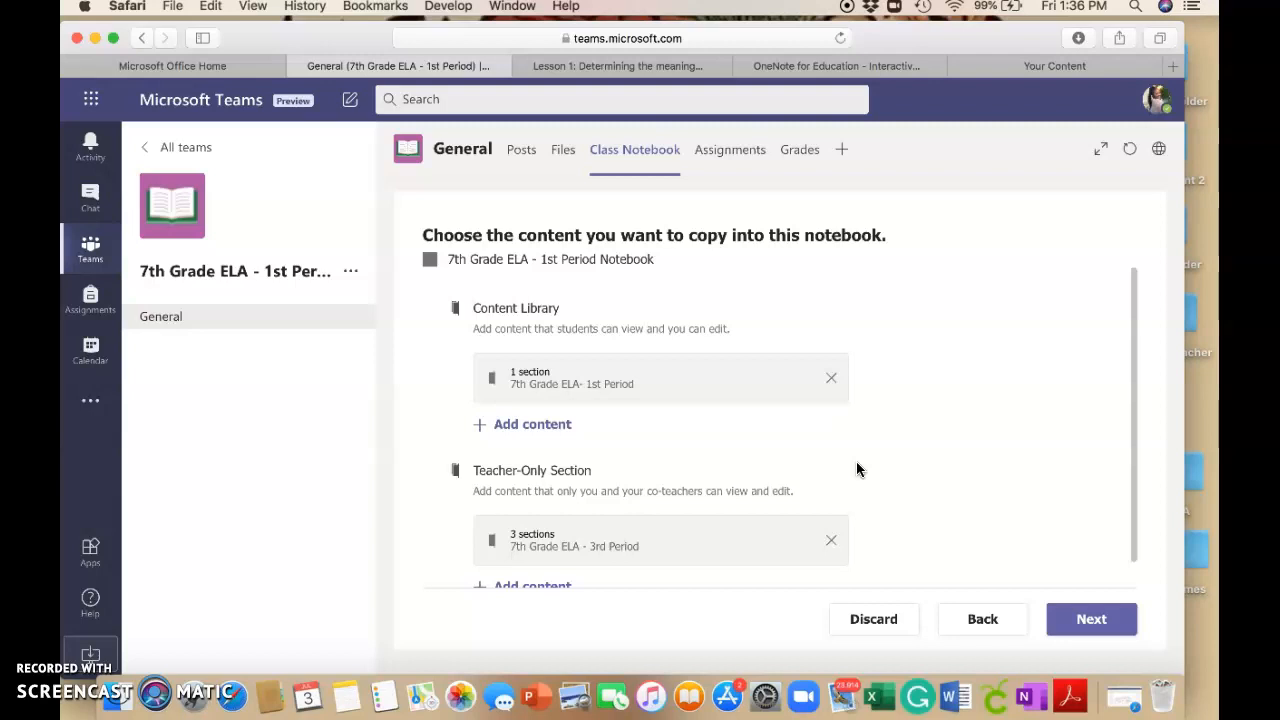
- Continue to the students' private space setup and add a section named Class Assignments
{"action": "scroll", "coordinate": [856, 469], "scroll_direction": "down", "scroll_amount": 2}
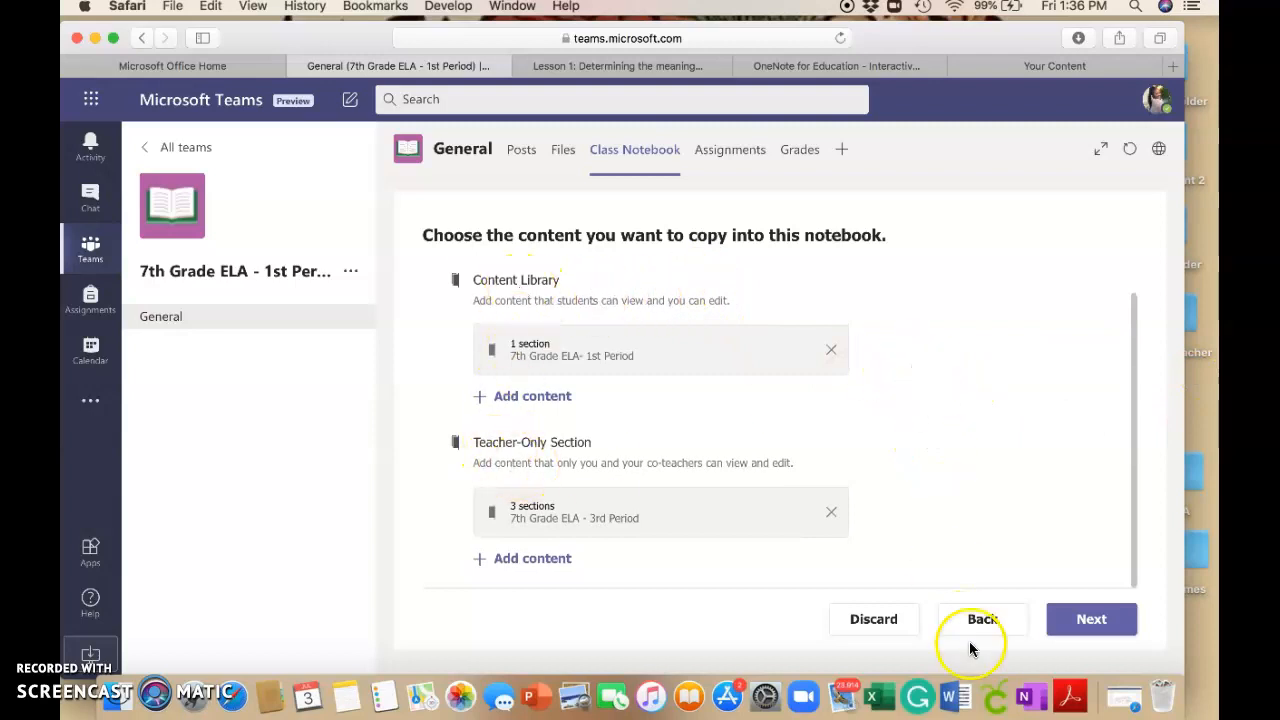
{"action": "left_click", "coordinate": [1095, 621]}
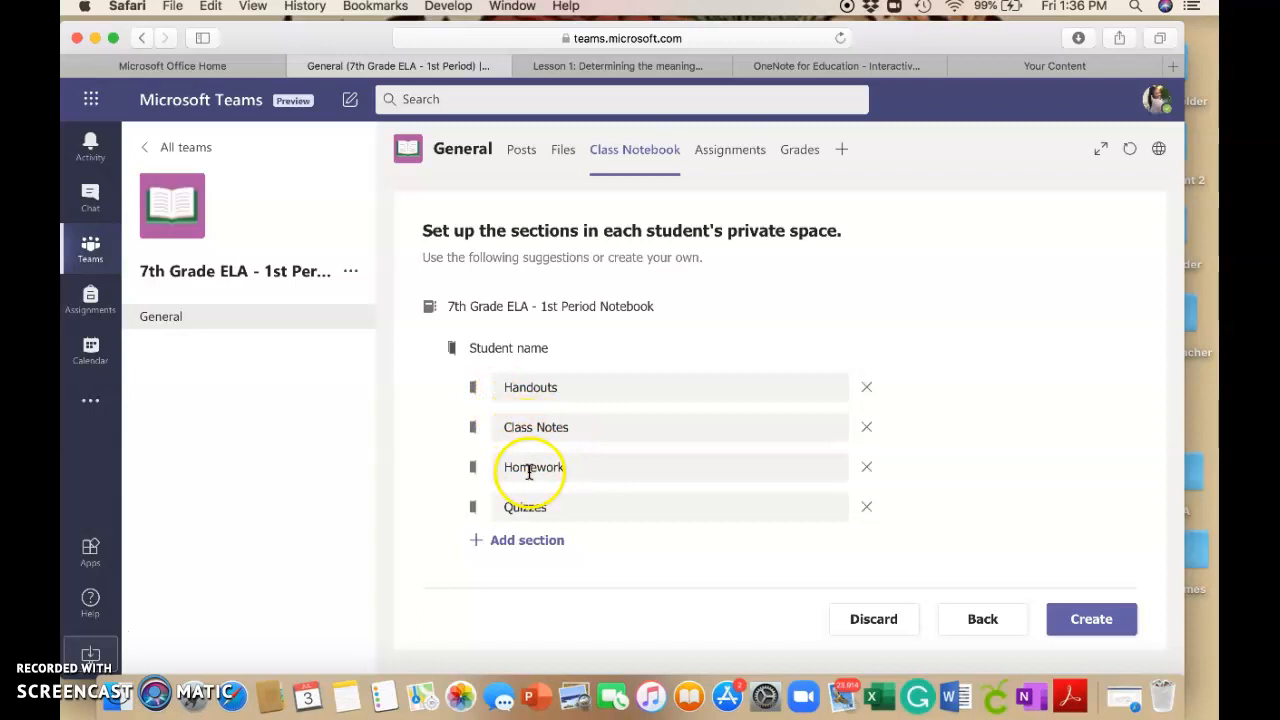
{"action": "left_click", "coordinate": [528, 539]}
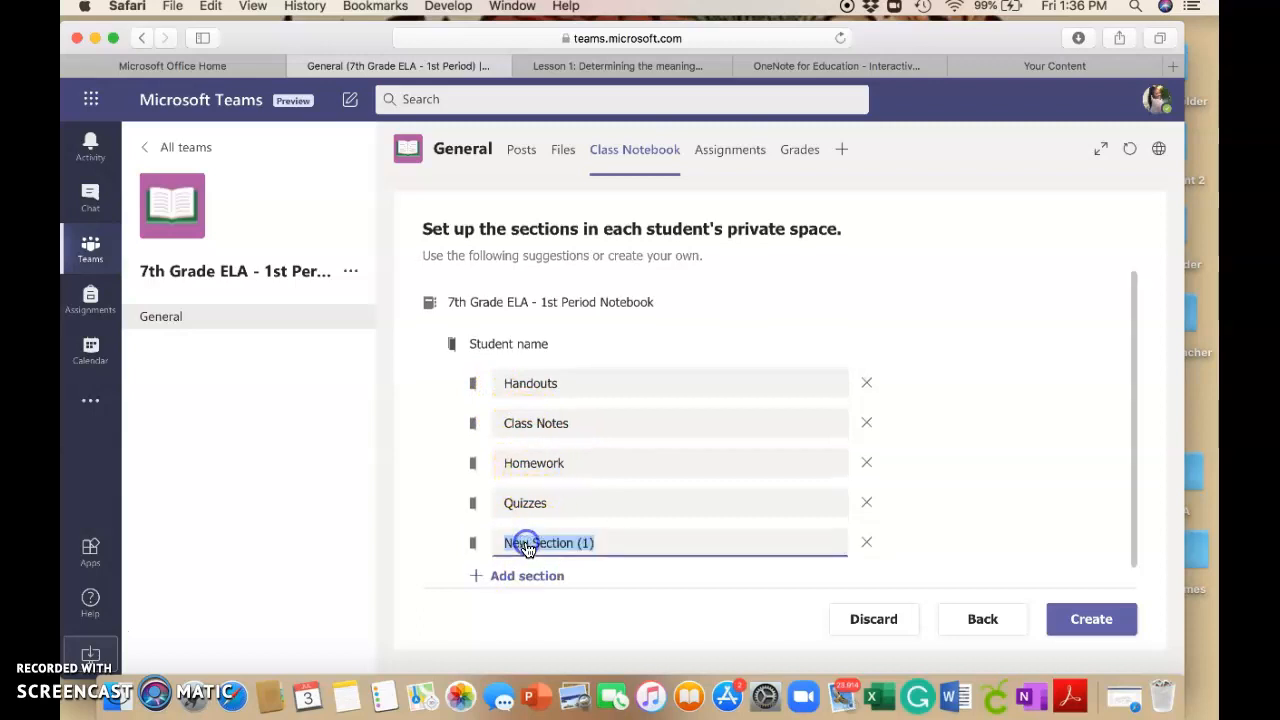
{"action": "type", "text": "Class Assignments"}
{"action": "left_click", "coordinate": [1046, 436]}
{"action": "scroll", "coordinate": [990, 473], "scroll_direction": "down", "scroll_amount": 1}
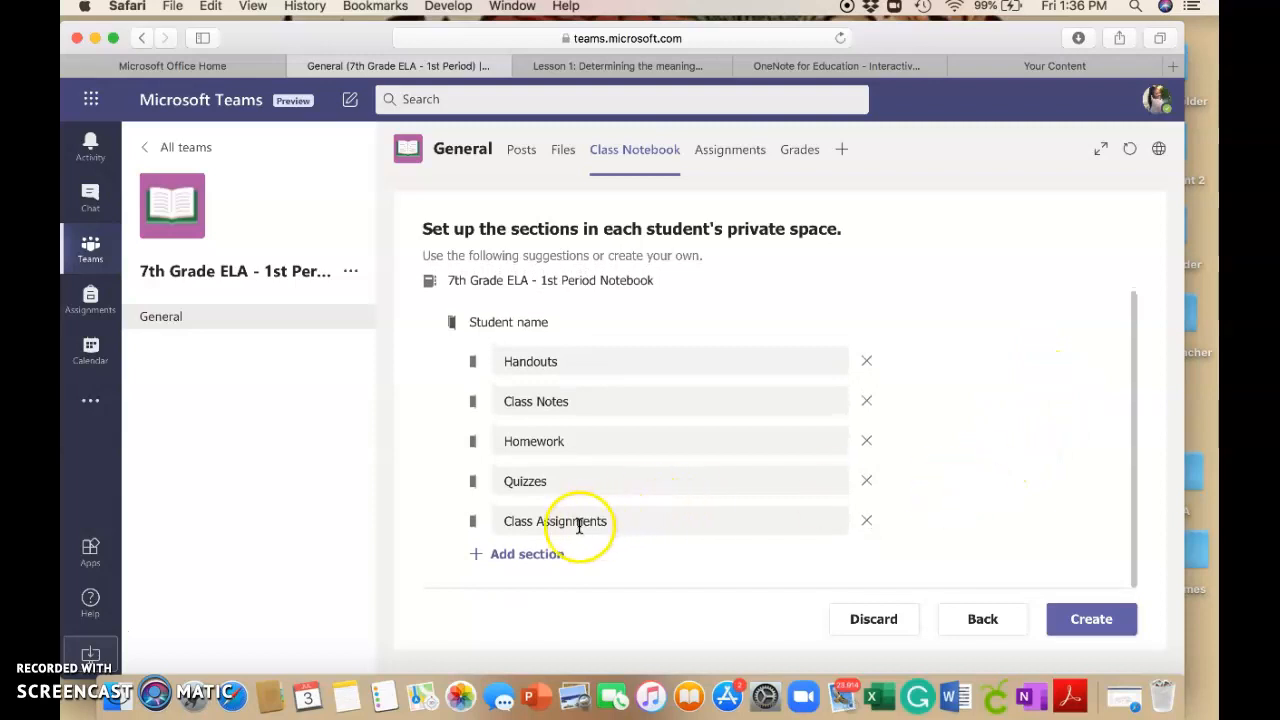
{"action": "left_click", "coordinate": [473, 522]}
{"action": "left_click", "coordinate": [502, 520]}
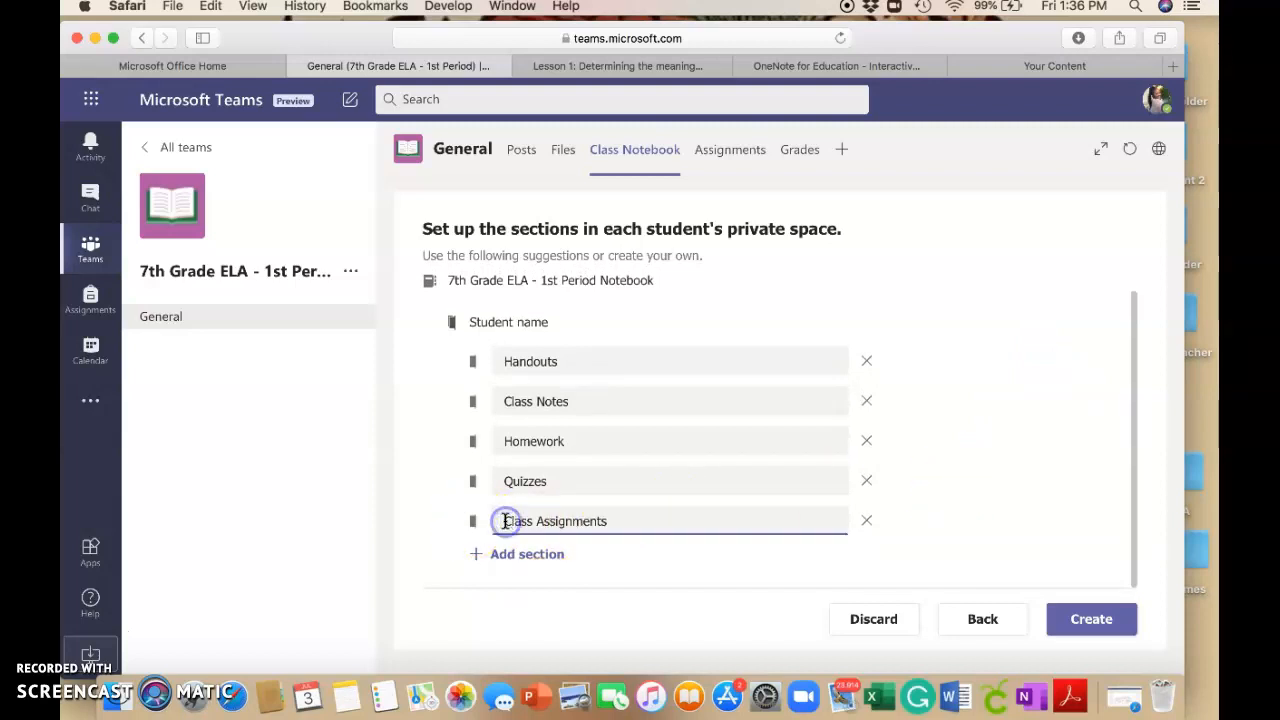
{"action": "left_click", "coordinate": [1040, 432]}
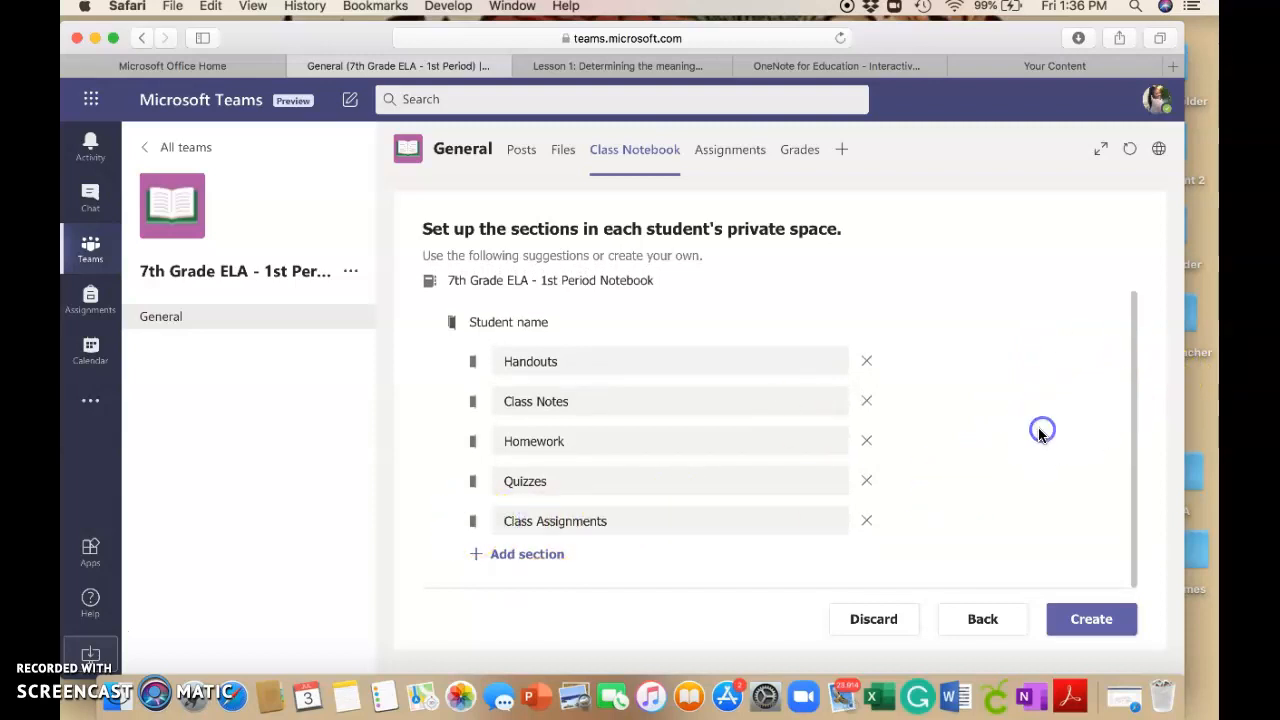
- Create the class notebook and dismiss the notice once it is ready
{"action": "left_click", "coordinate": [1093, 624]}
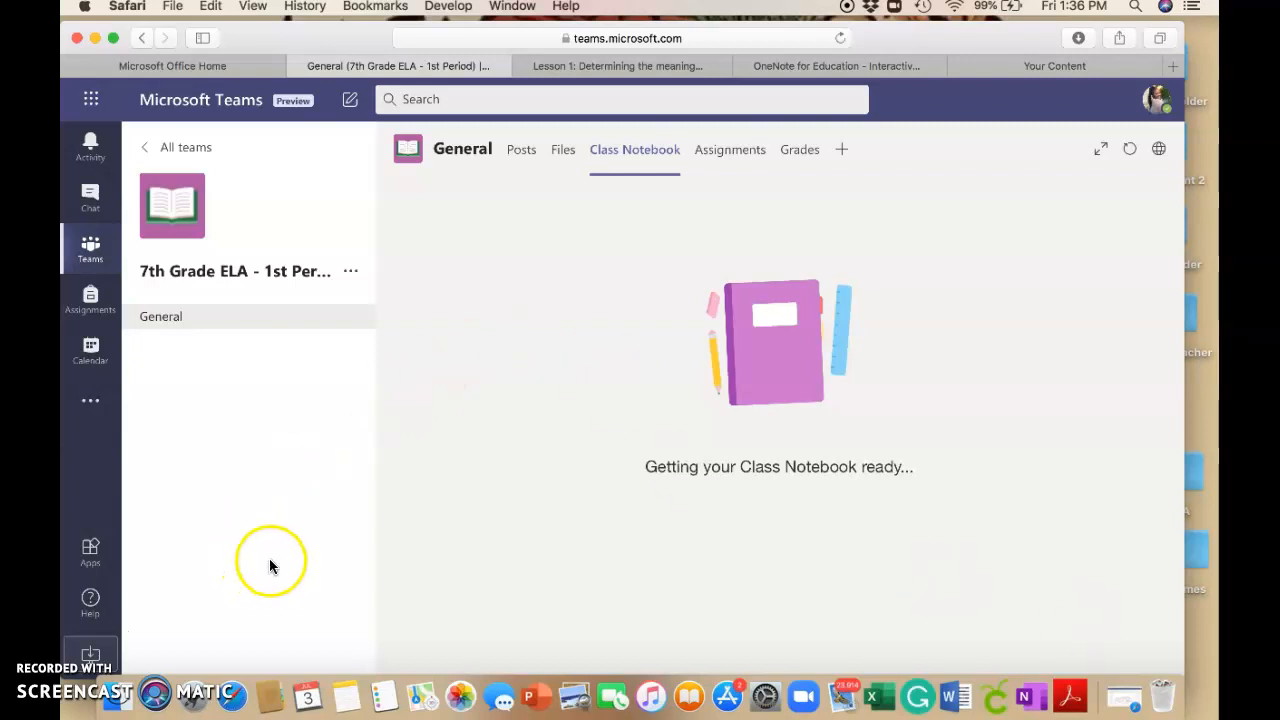
{"action": "left_click", "coordinate": [96, 622]}
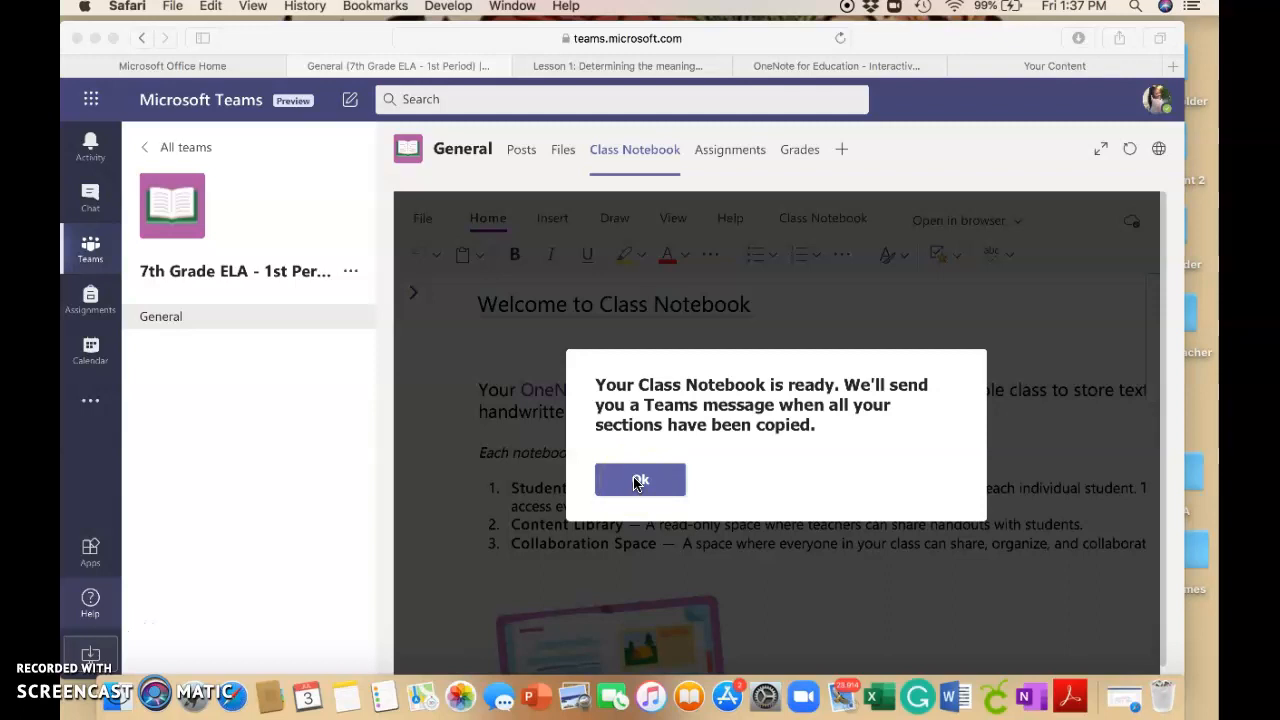
{"action": "left_click", "coordinate": [637, 483]}
{"action": "left_click", "coordinate": [663, 490]}
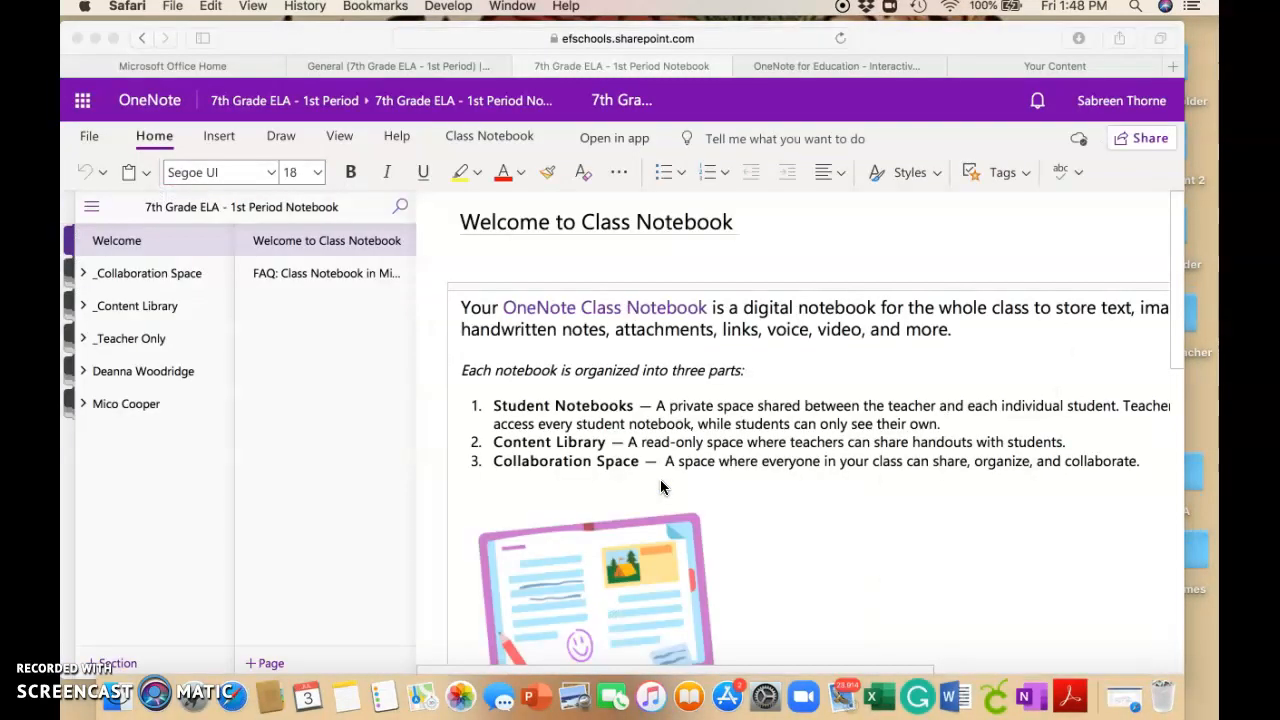
- Return to the team's Class Notebook page and open the notebook in the browser
{"action": "key", "text": "super+w"}
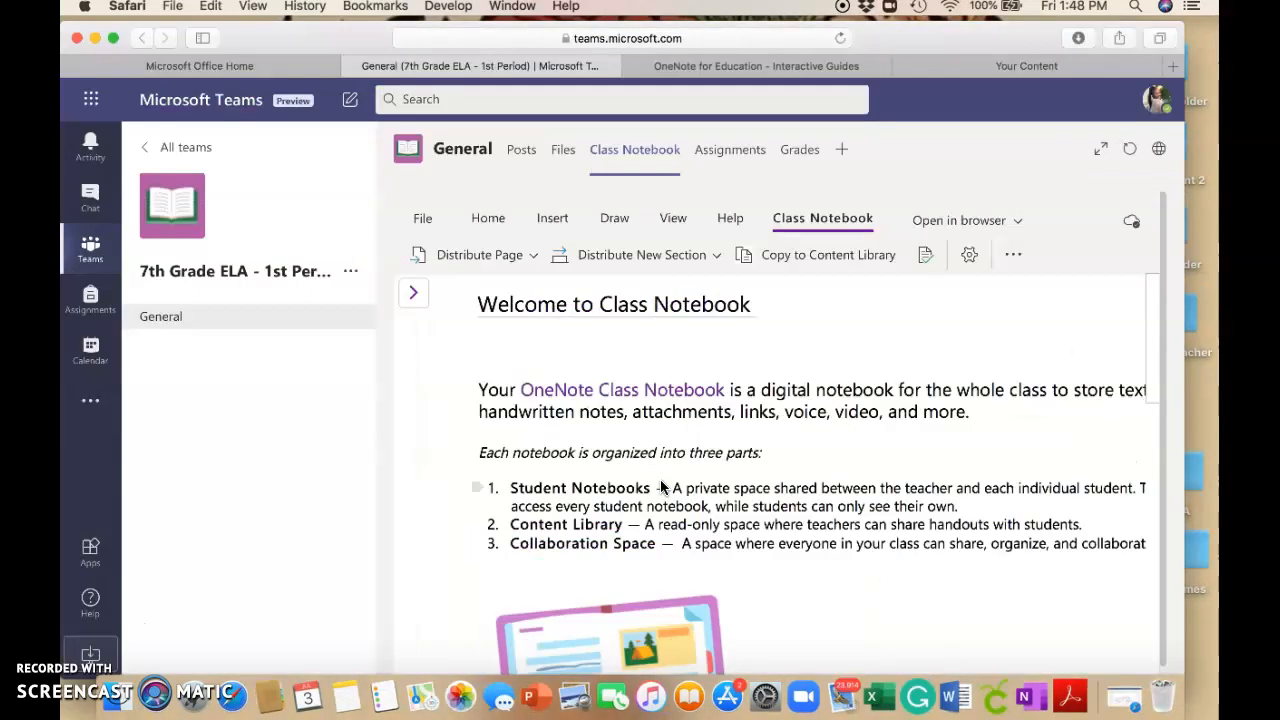
{"action": "left_click", "coordinate": [953, 220]}
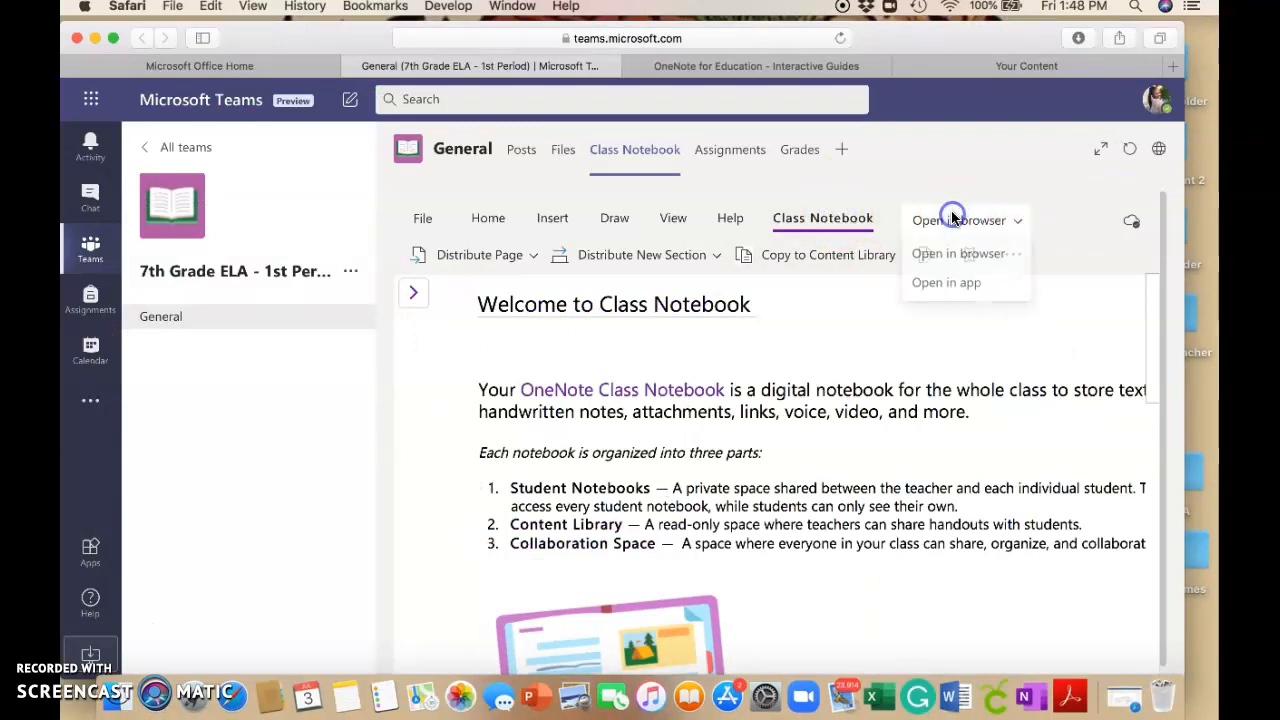
{"action": "left_click", "coordinate": [940, 257]}
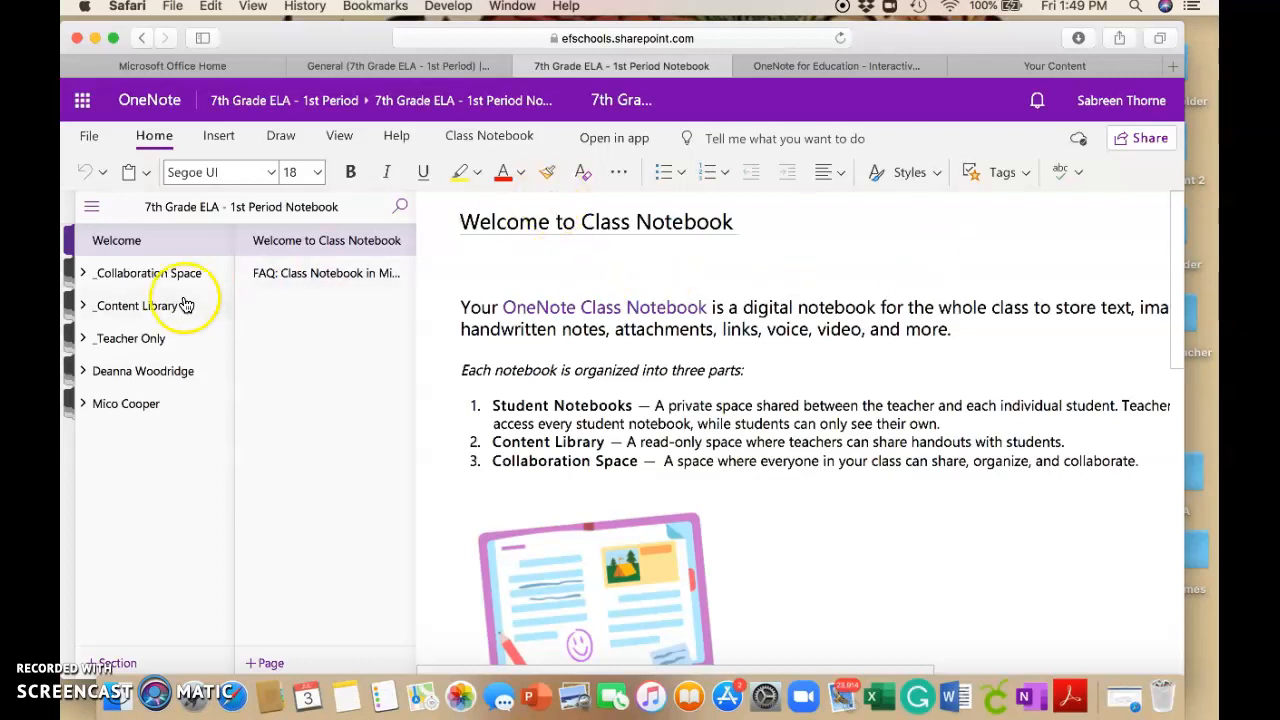
- Expand the Collaboration Space, Content Library and Teacher Only groups to examine their sections, and collapse all three again
{"action": "left_click", "coordinate": [163, 275]}
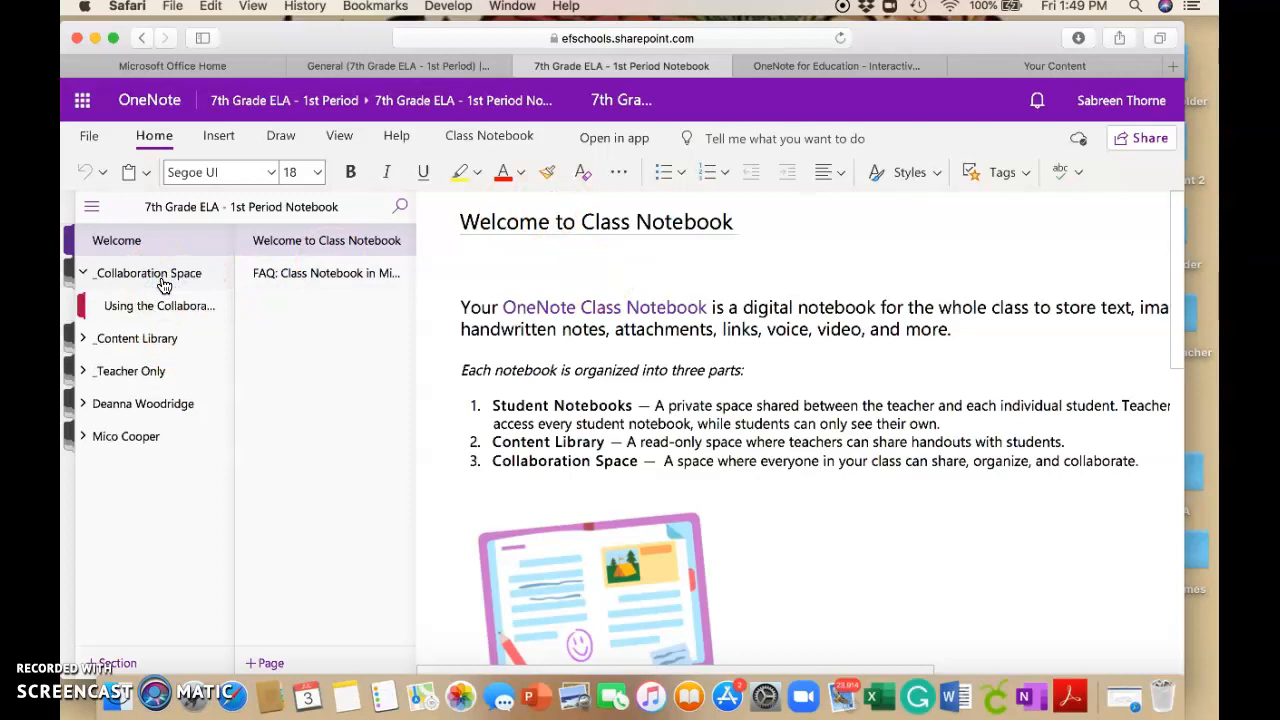
{"action": "left_click", "coordinate": [96, 340]}
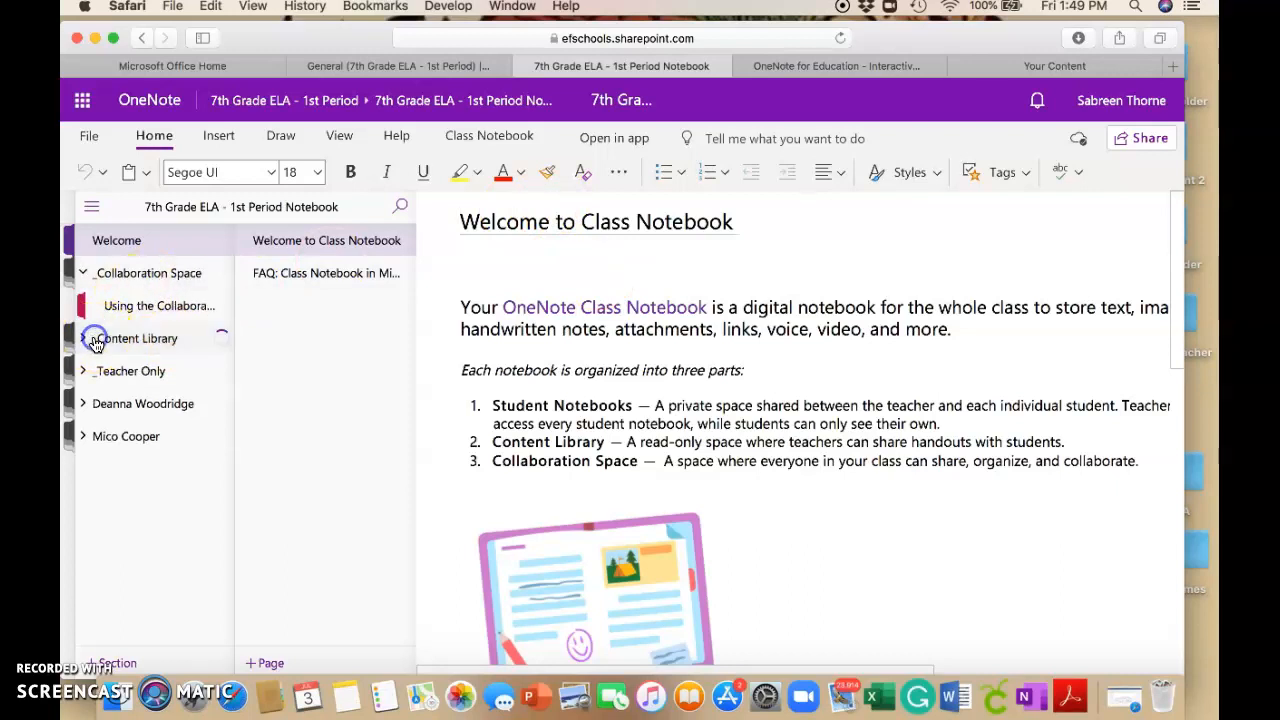
{"action": "left_click", "coordinate": [109, 380]}
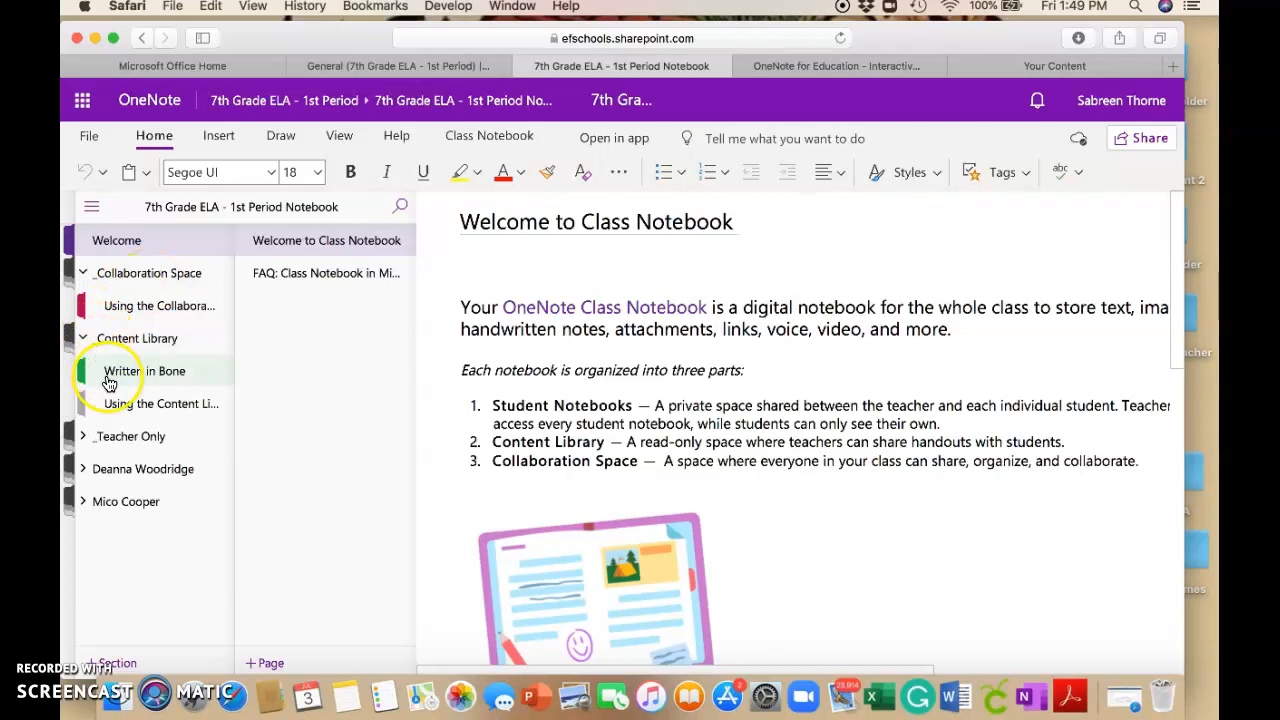
{"action": "left_click", "coordinate": [86, 440]}
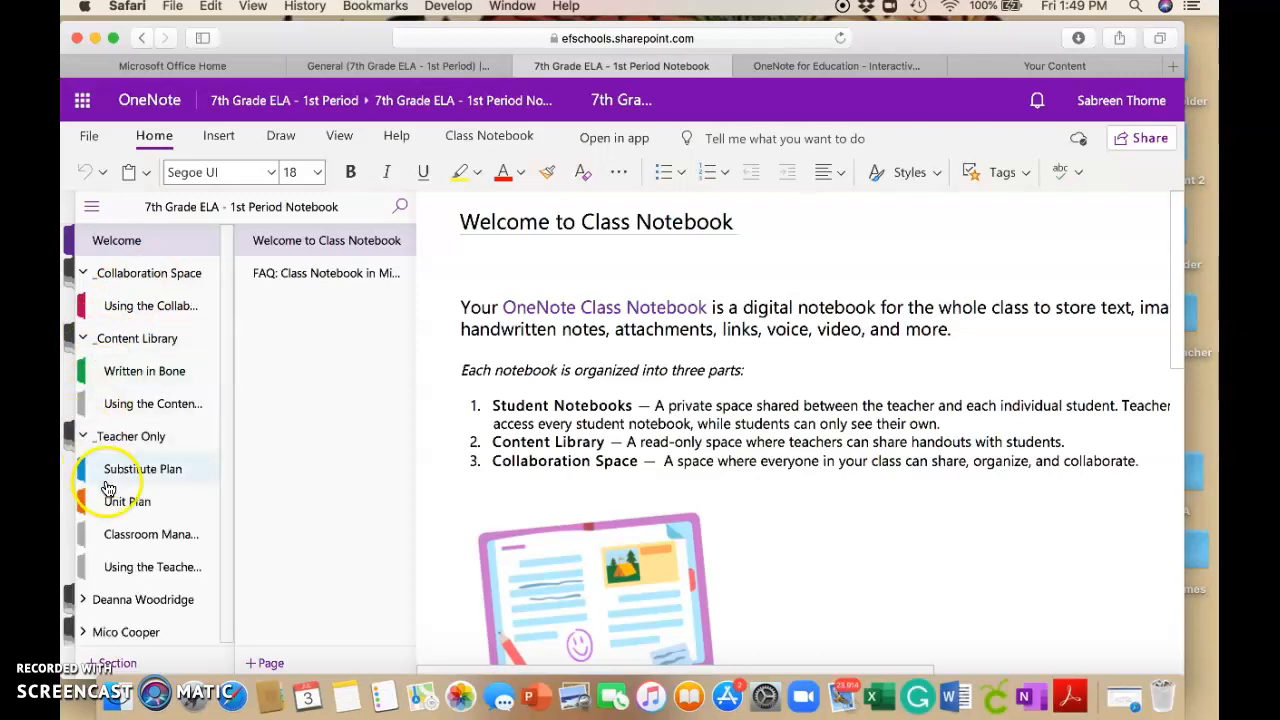
{"action": "left_click", "coordinate": [124, 510]}
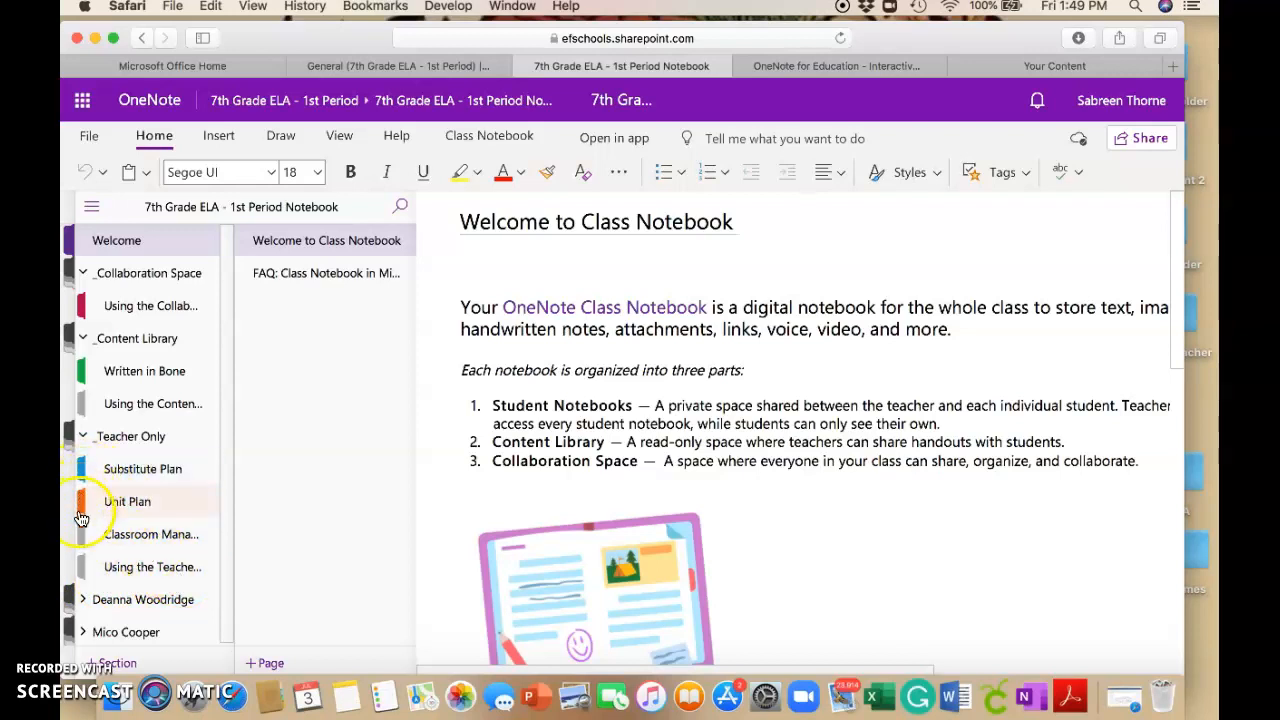
{"action": "scroll", "coordinate": [113, 491], "scroll_direction": "down", "scroll_amount": 1}
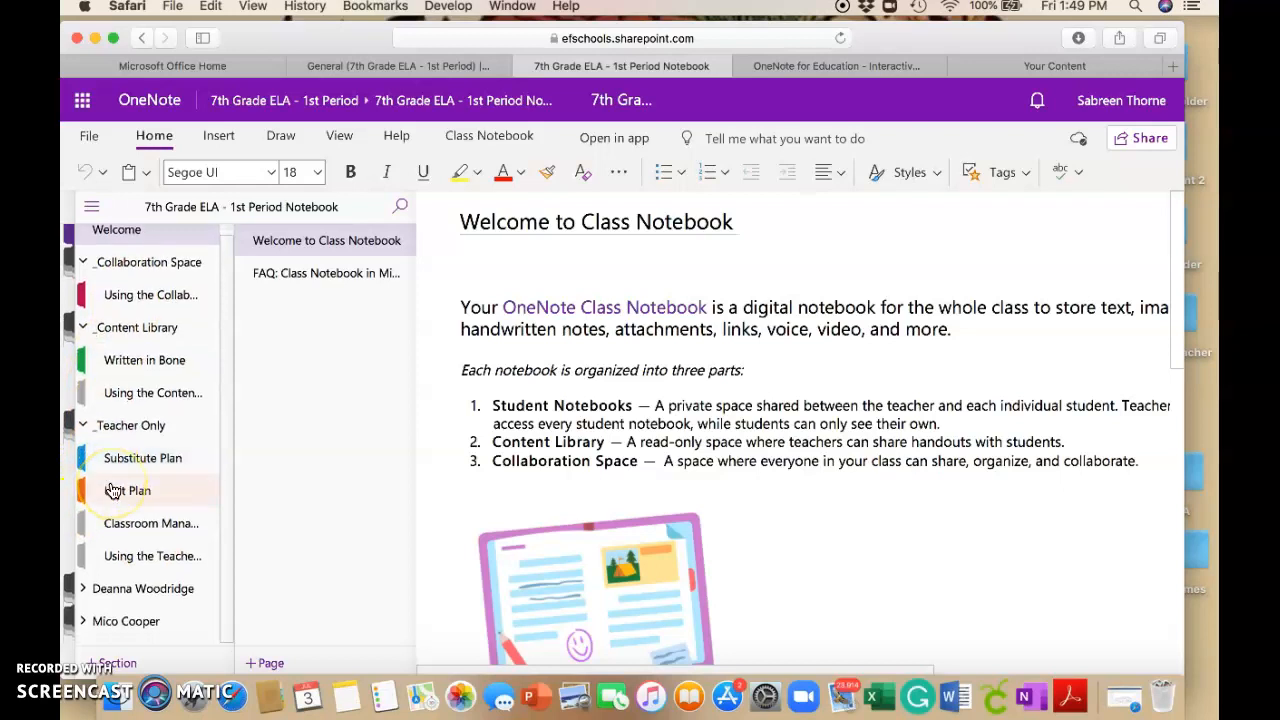
{"action": "left_click", "coordinate": [84, 433]}
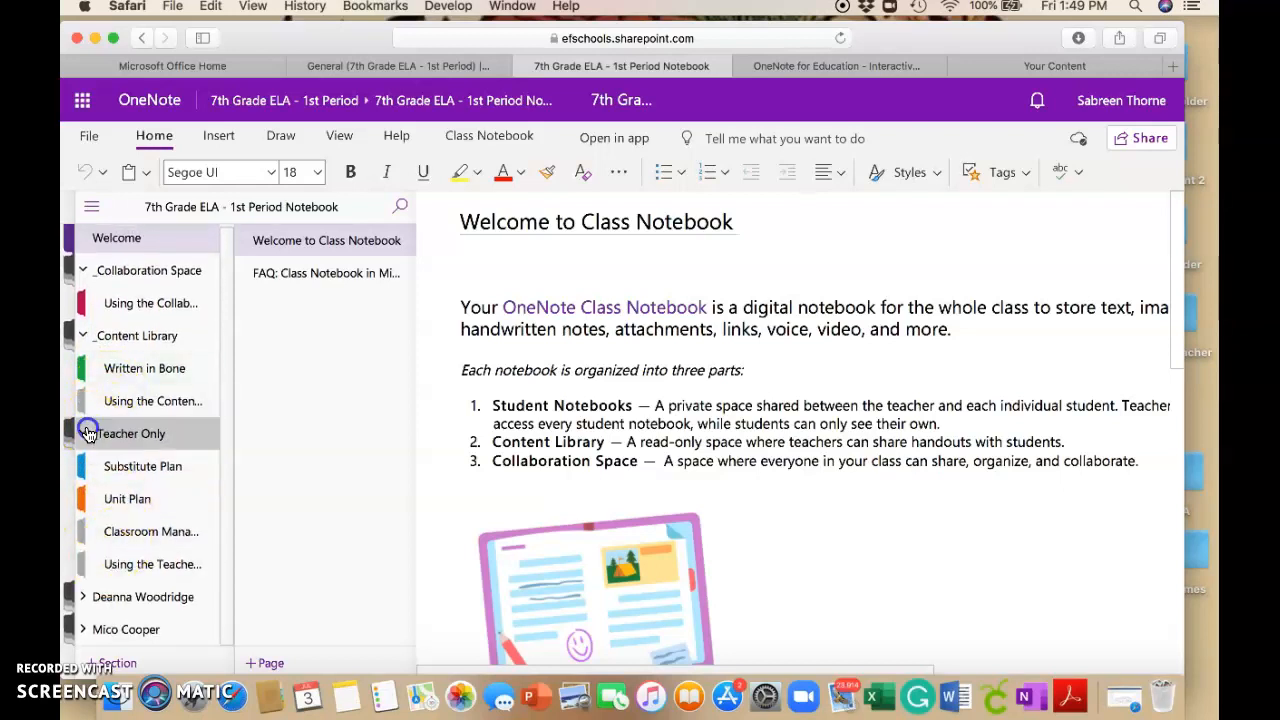
{"action": "left_click", "coordinate": [83, 336]}
{"action": "left_click", "coordinate": [81, 273]}
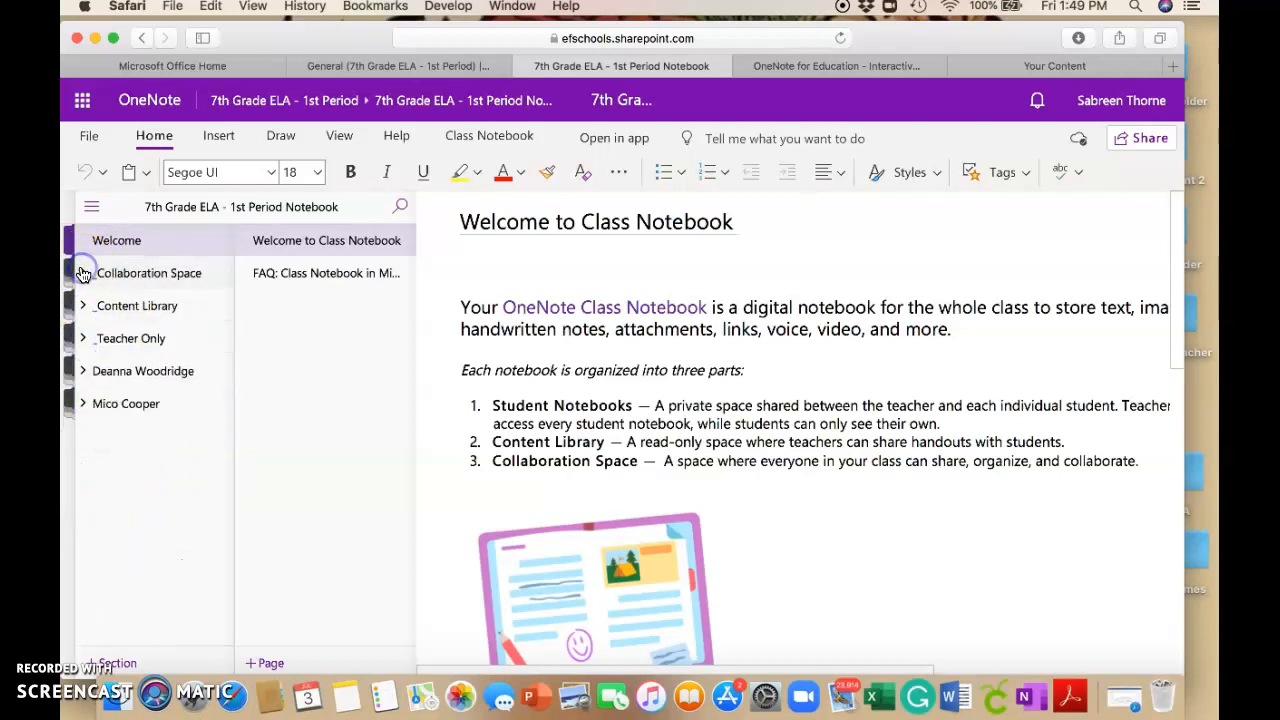
- Examine the sections inside each of the two students' private notebooks, and collapse both again
{"action": "left_click", "coordinate": [84, 374]}
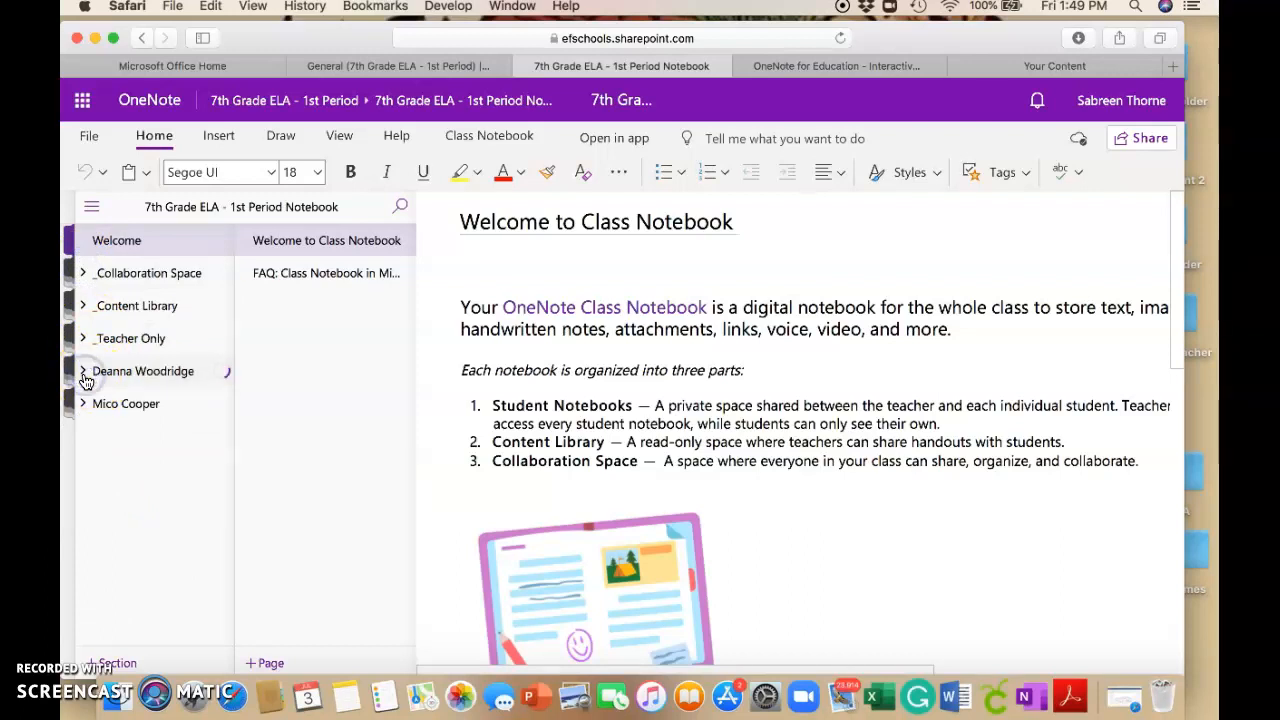
{"action": "left_click", "coordinate": [90, 413]}
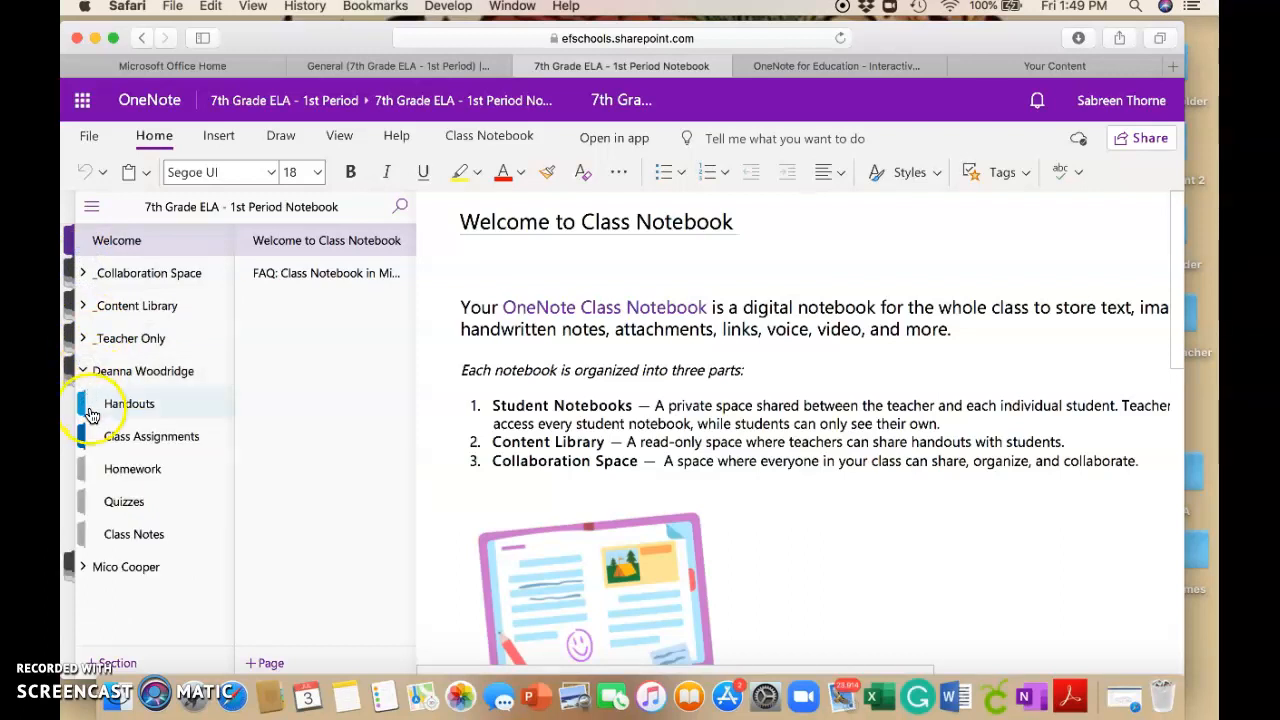
{"action": "left_click", "coordinate": [81, 372]}
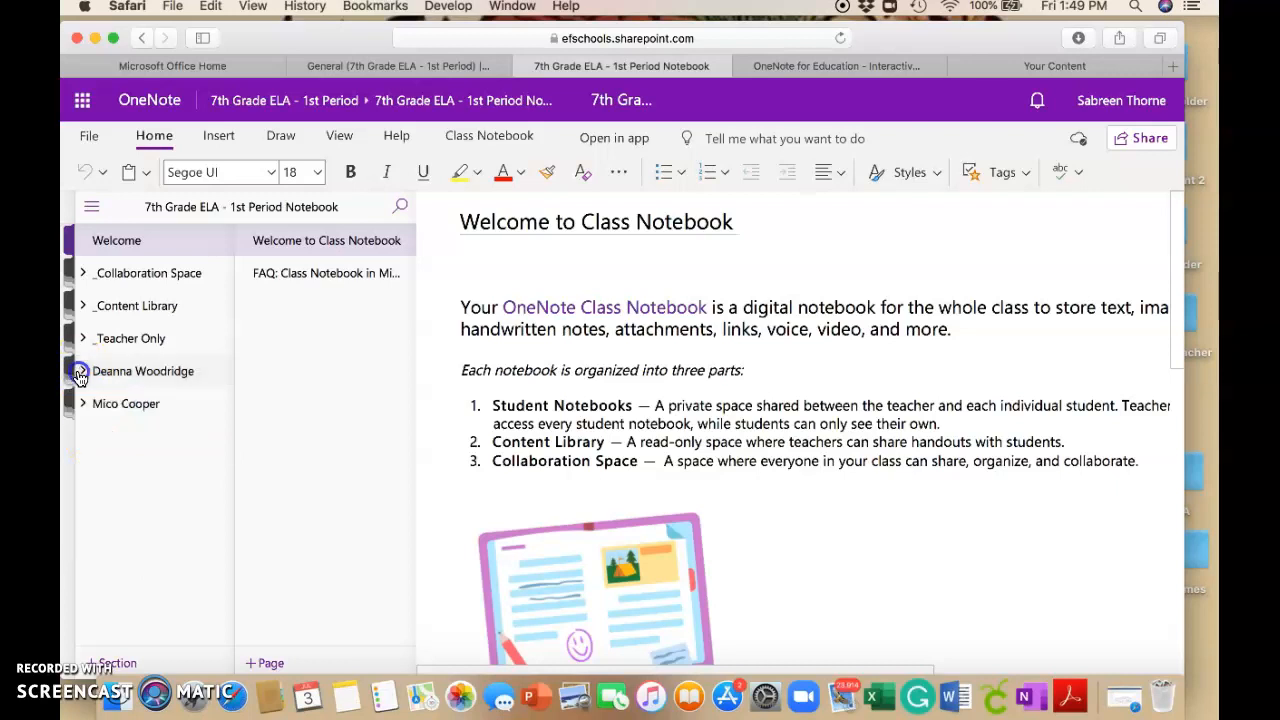
{"action": "left_click", "coordinate": [120, 566]}
{"action": "left_click", "coordinate": [84, 421]}
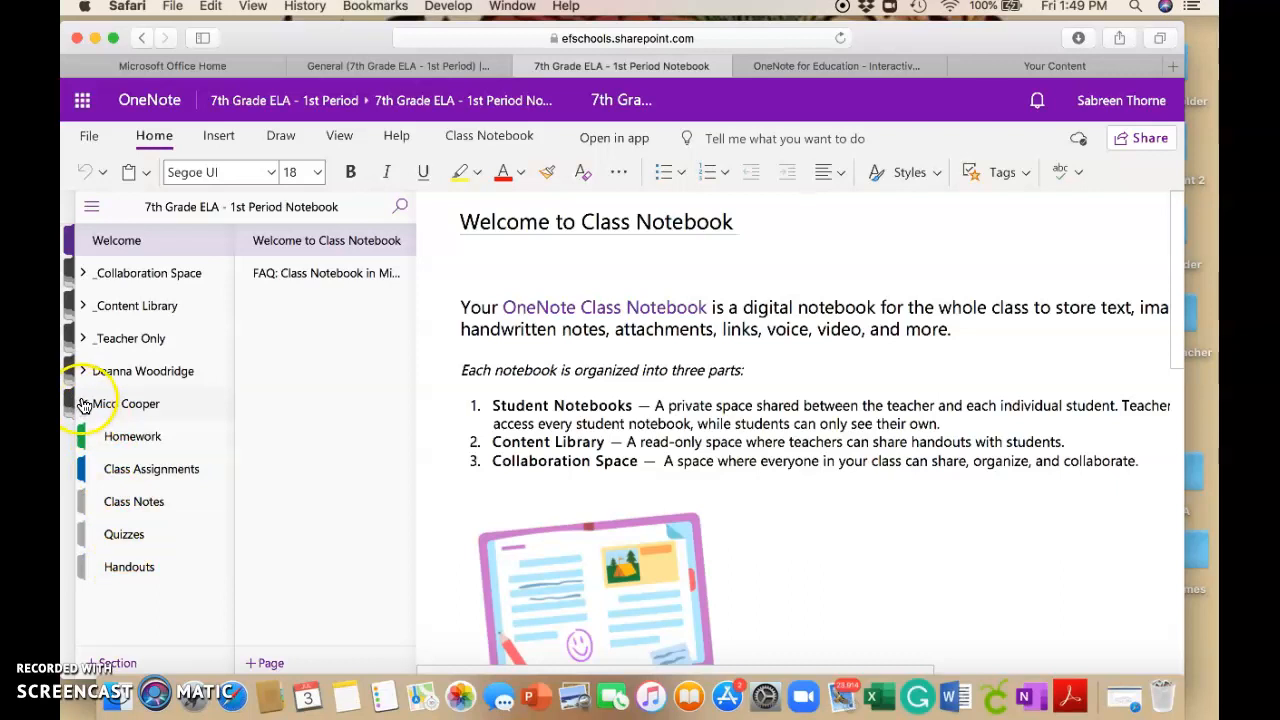
{"action": "left_click", "coordinate": [85, 404]}
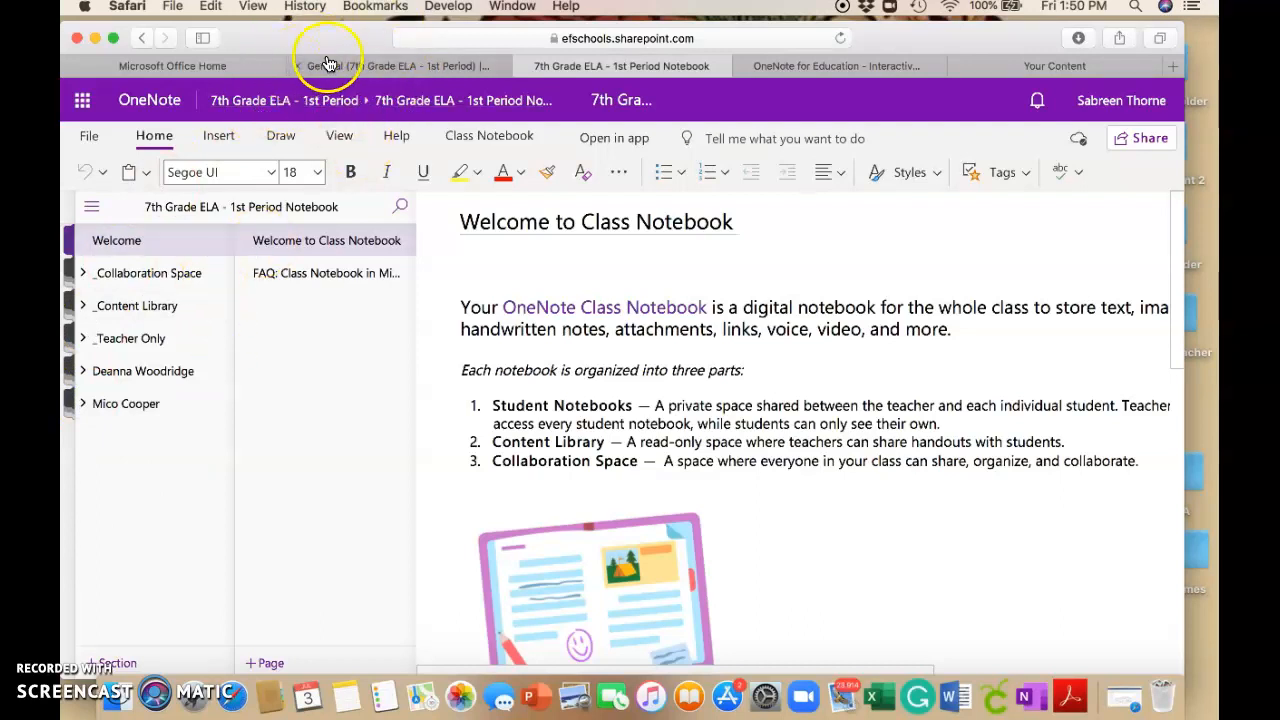
- Switch back to the 7th Grade ELA class team in Microsoft Teams and open its Assignments page
{"action": "left_click", "coordinate": [390, 66]}
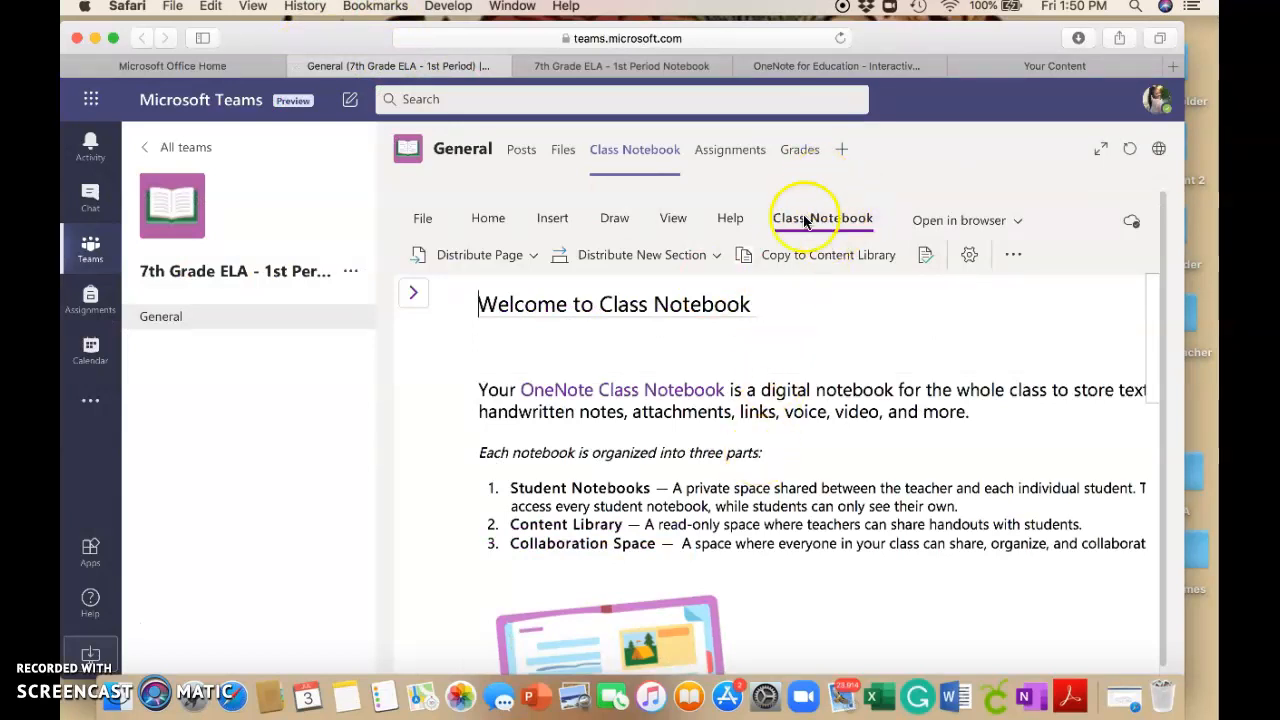
{"action": "left_click", "coordinate": [650, 165]}
{"action": "left_click", "coordinate": [254, 370]}
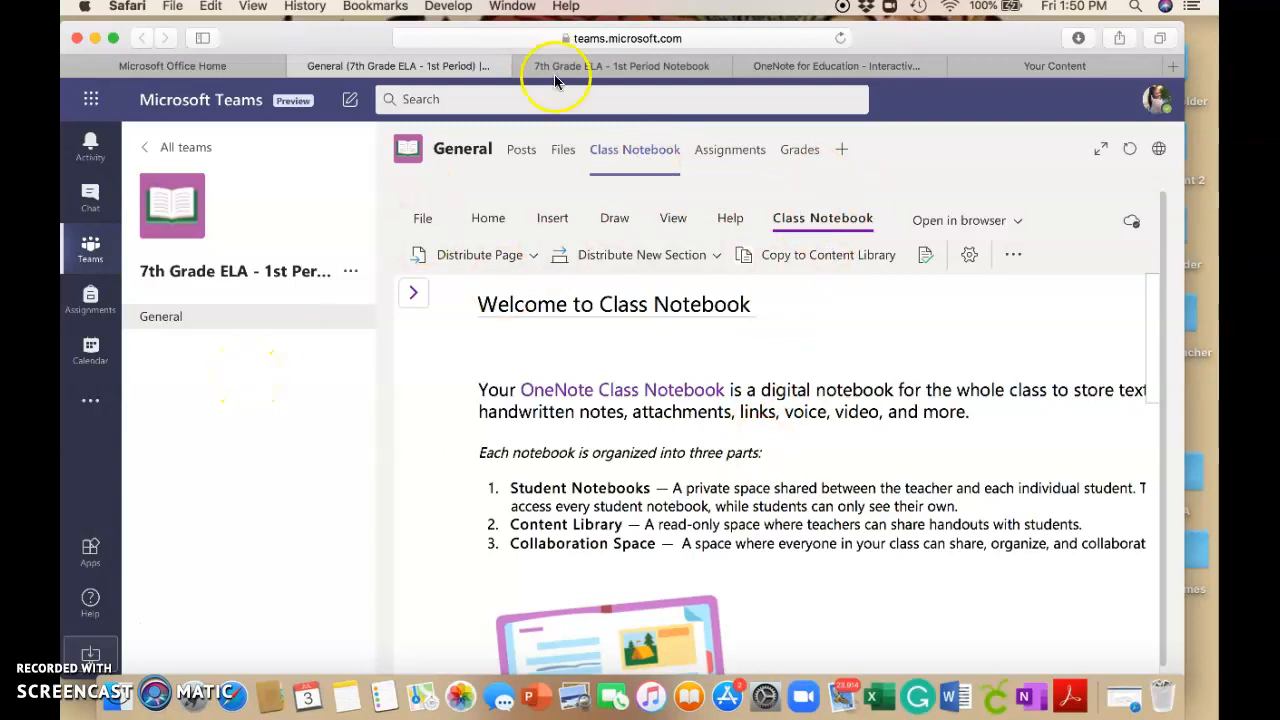
{"action": "left_click", "coordinate": [720, 160]}
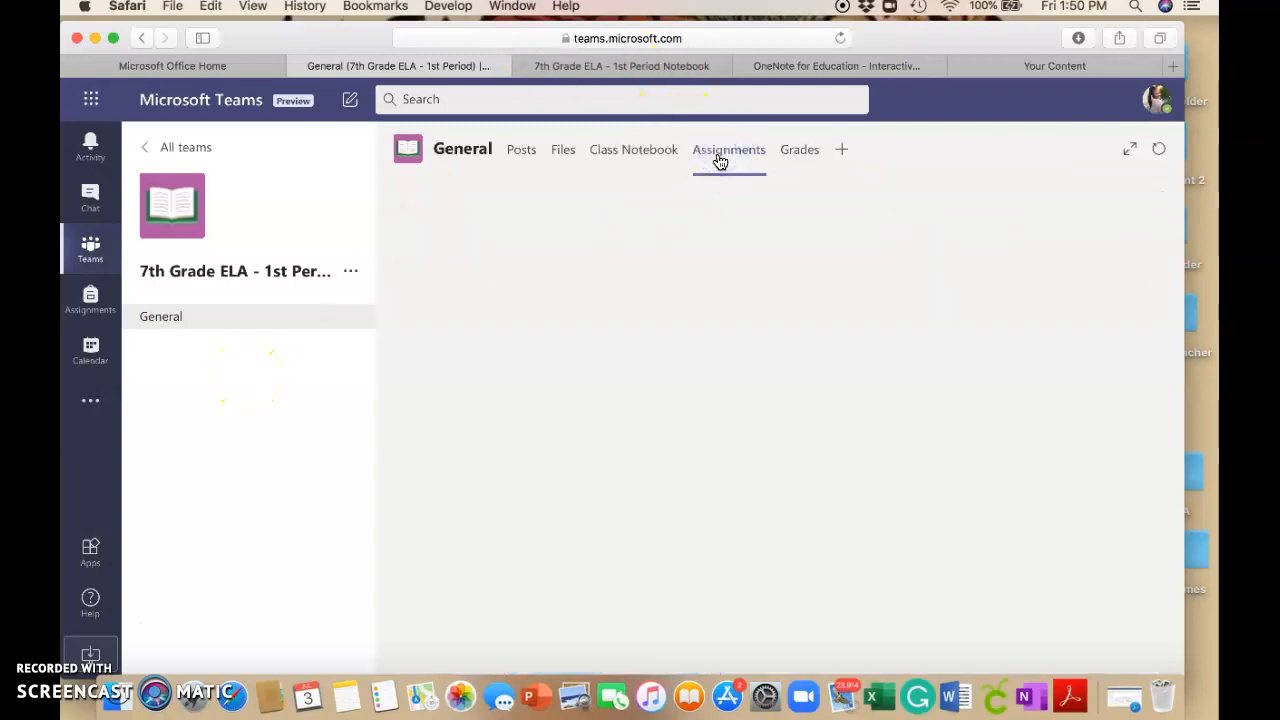